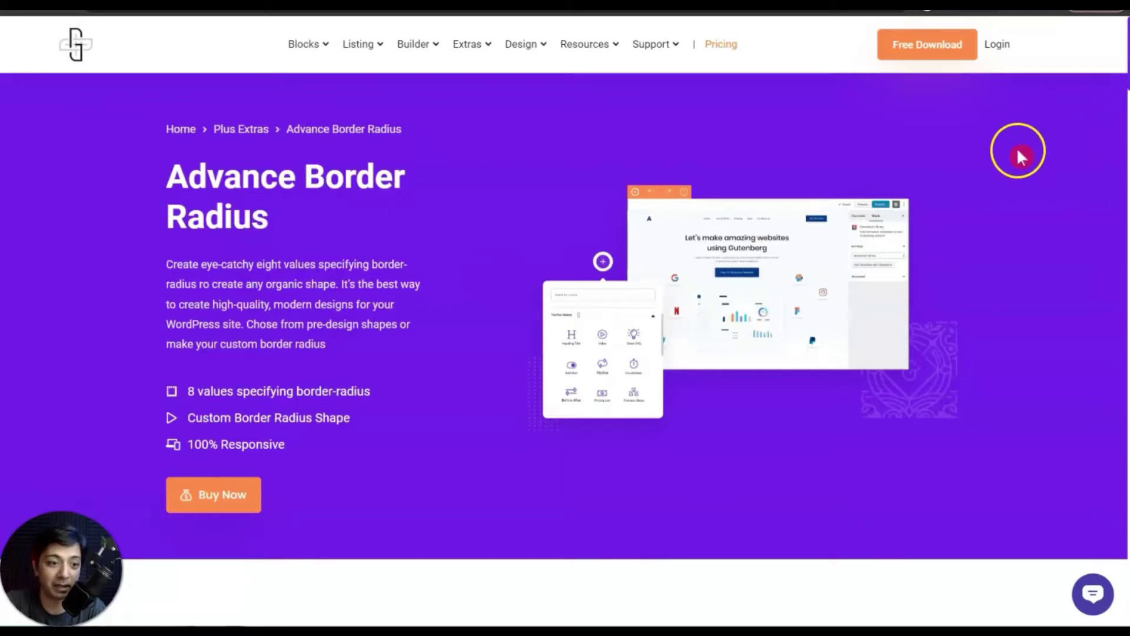
# - Scroll down past each Advance Border Radius demo to the Border Radius 6 profile images
pyautogui.scroll(-8, 989, 194)
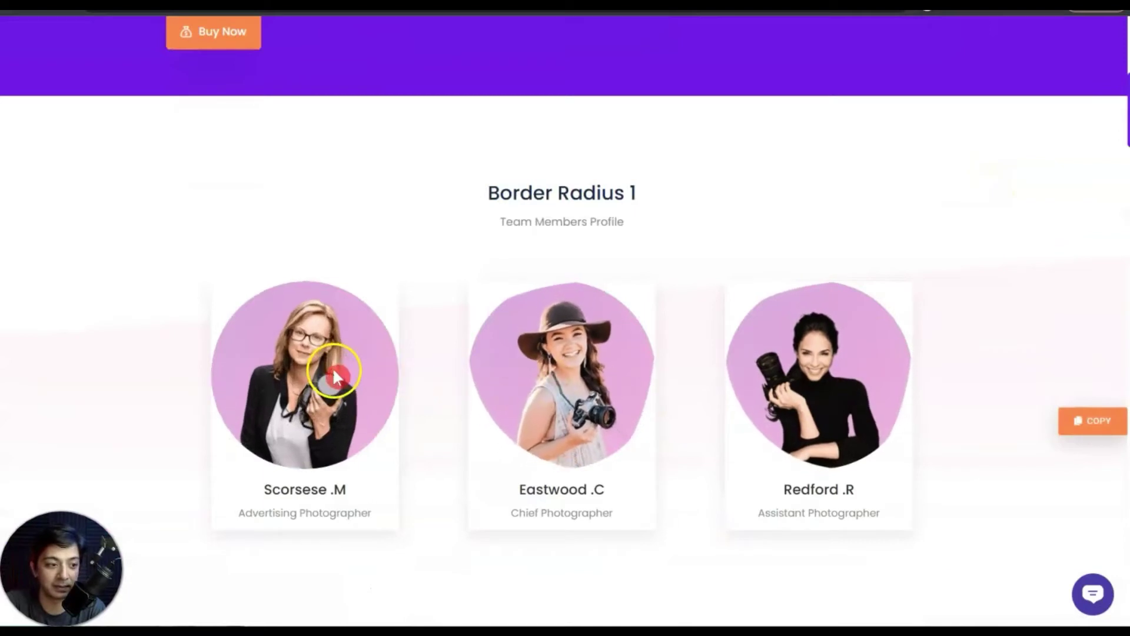
pyautogui.scroll(-10, 1047, 214)
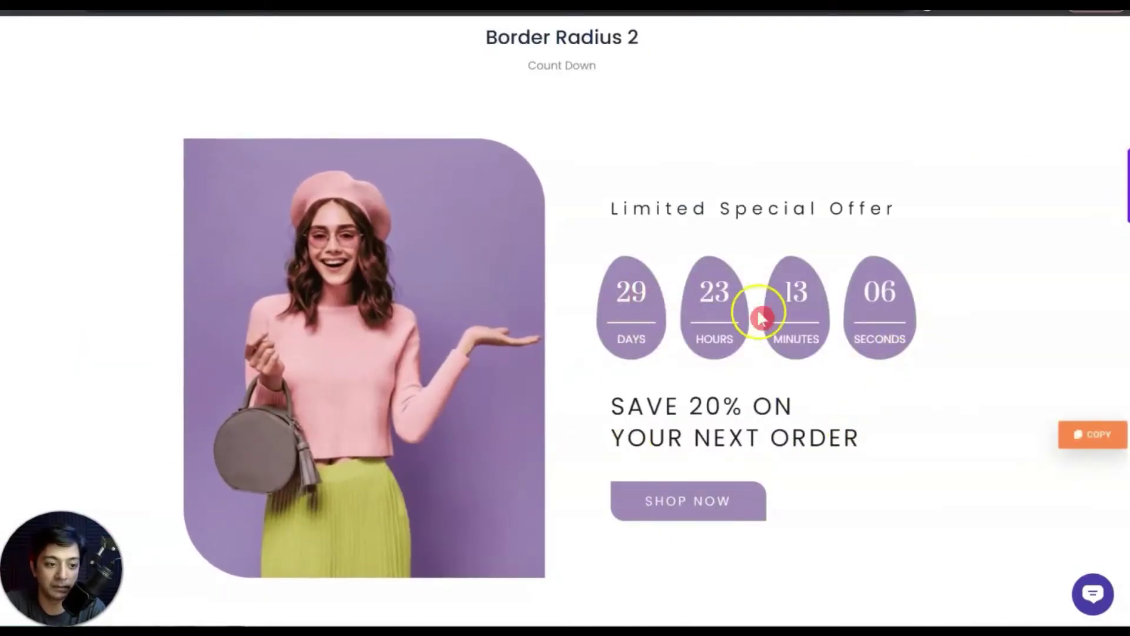
pyautogui.scroll(-15, 1022, 260)
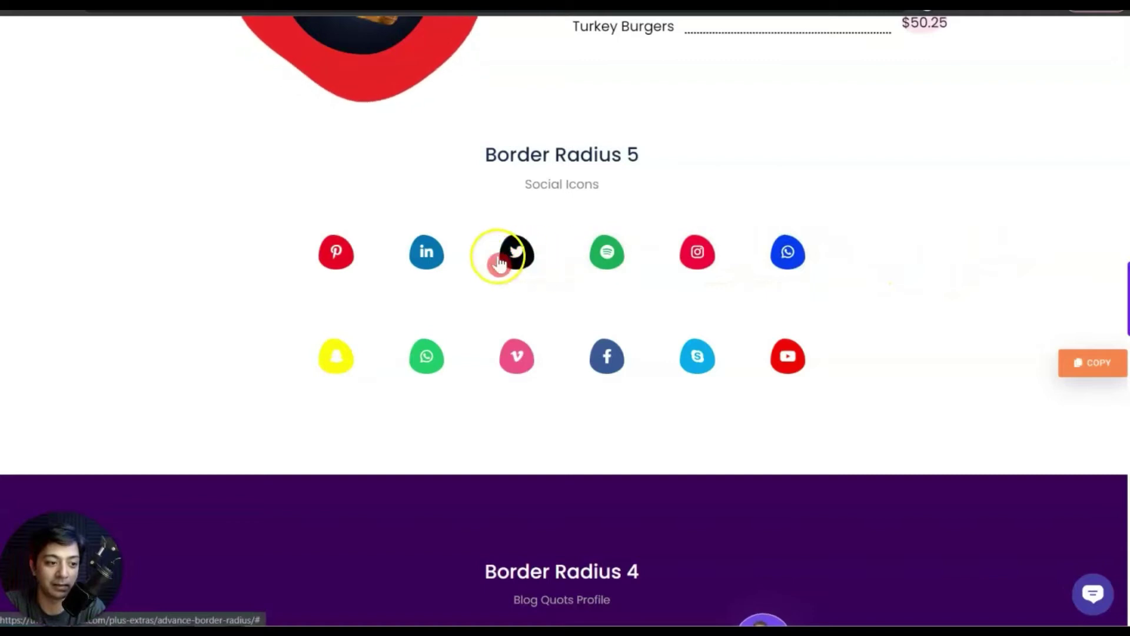
pyautogui.scroll(-8, 986, 338)
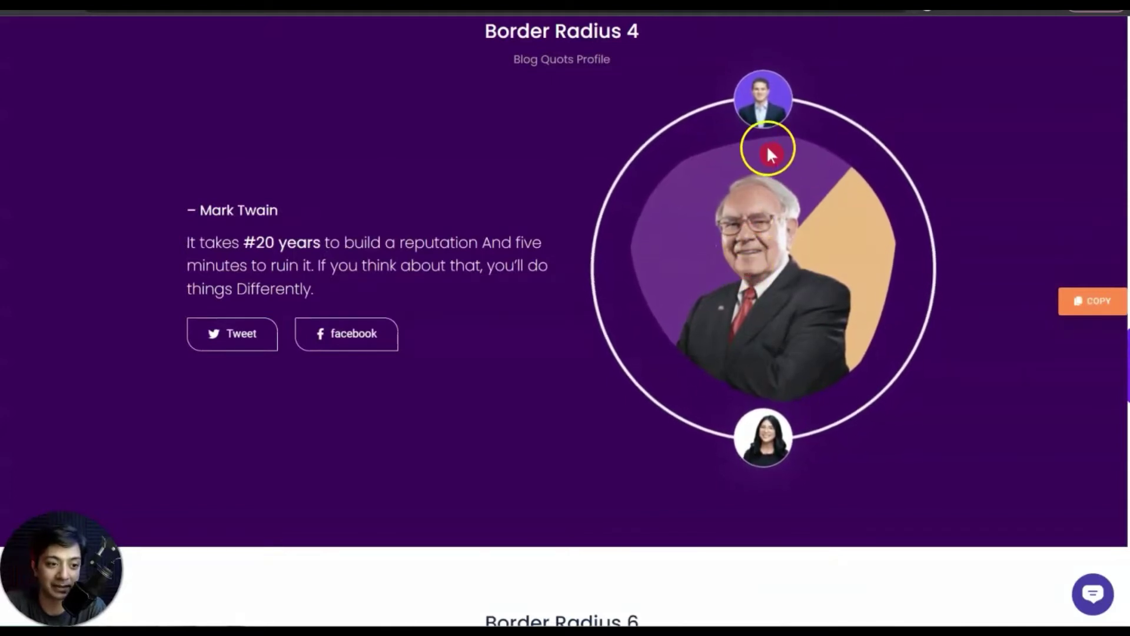
pyautogui.scroll(-8, 813, 380)
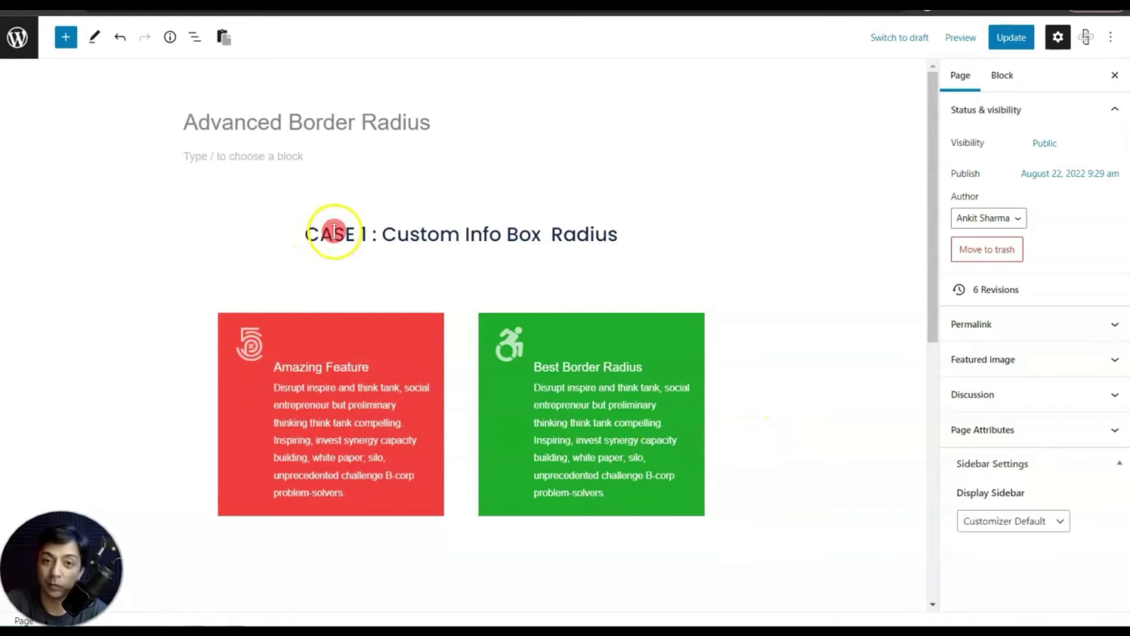
# - Drag the editor scrollbar down to CASE 2 and back up to CASE 1's info boxes
pyautogui.moveTo(933, 206); pyautogui.dragTo(930, 446)
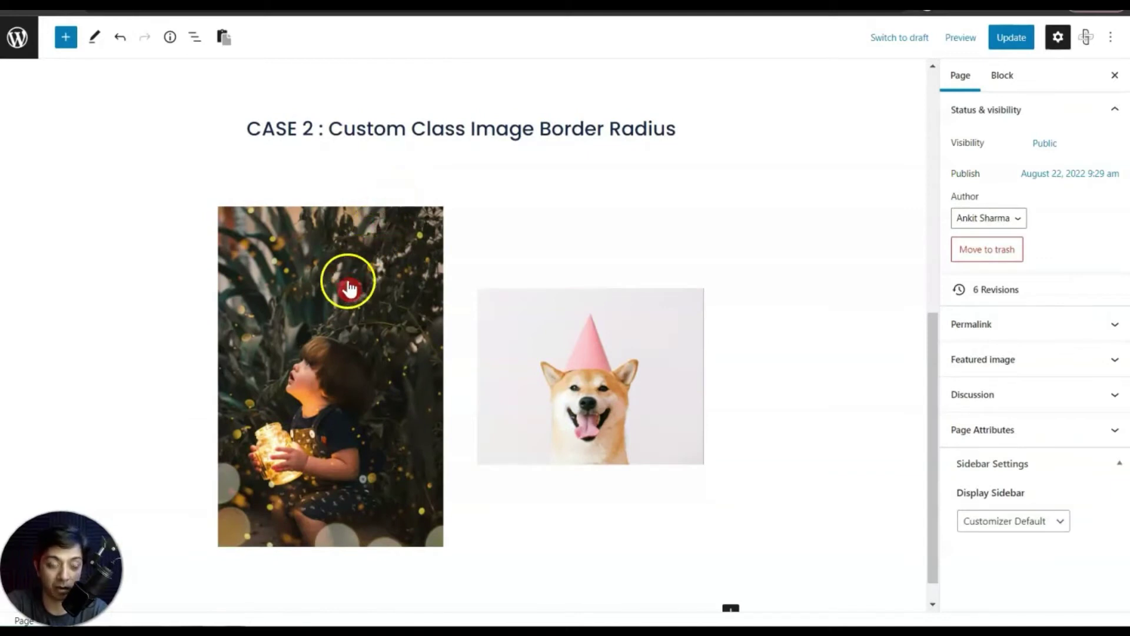
pyautogui.moveTo(933, 443); pyautogui.dragTo(927, 173)
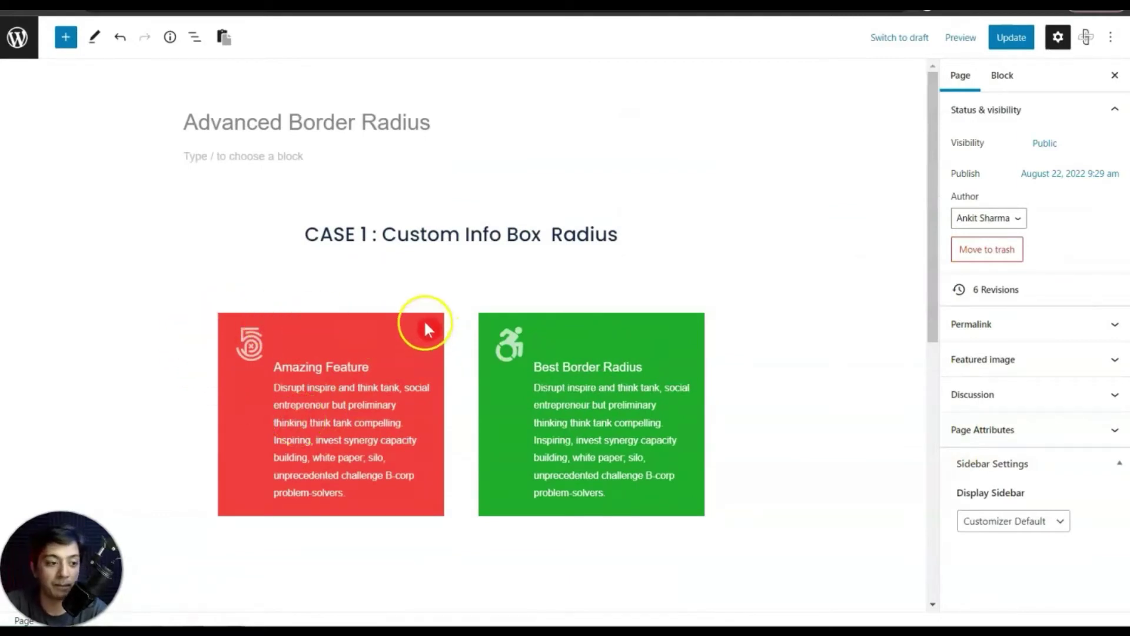
# - Give the red Amazing Feature box a solid near-black border, 3px on all sides, with 10px radius
pyautogui.click(237, 397)
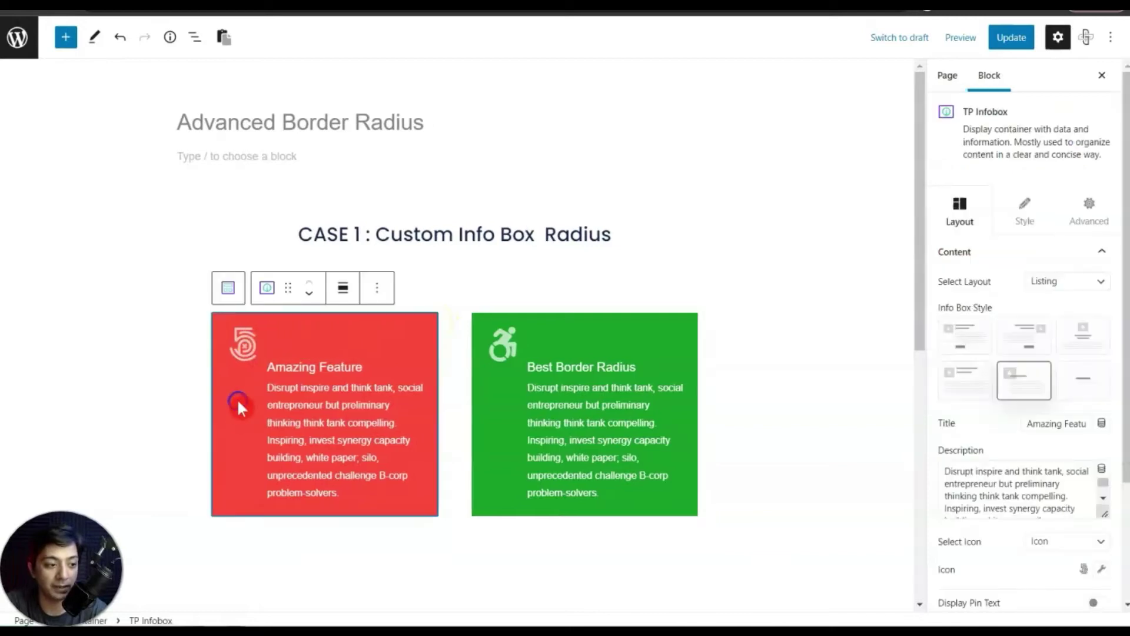
pyautogui.click(1097, 225)
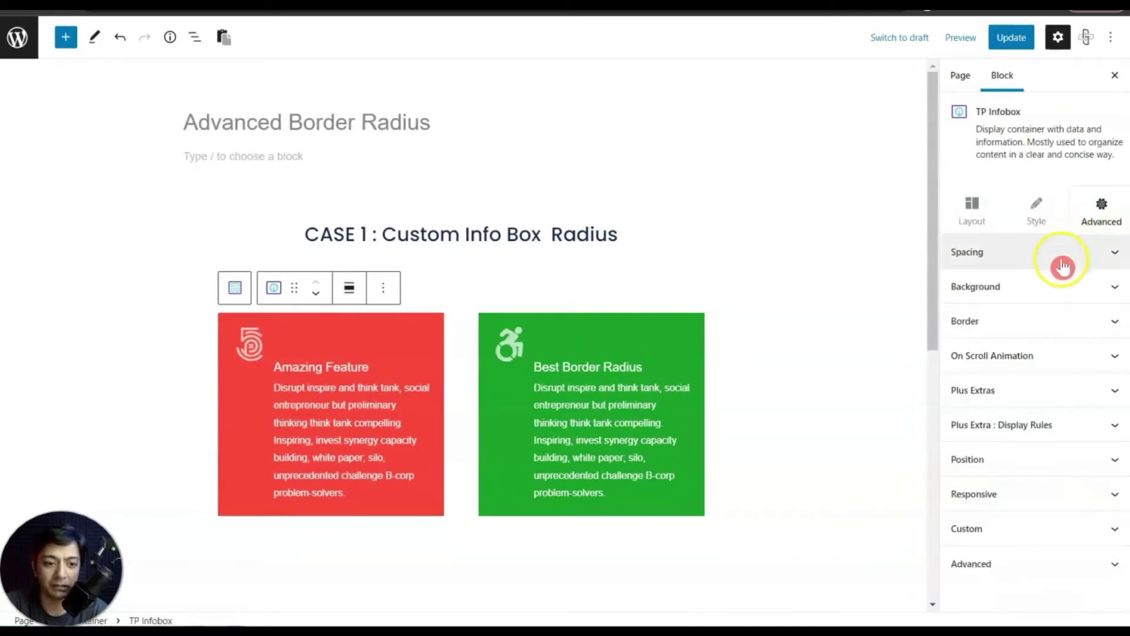
pyautogui.click(1004, 320)
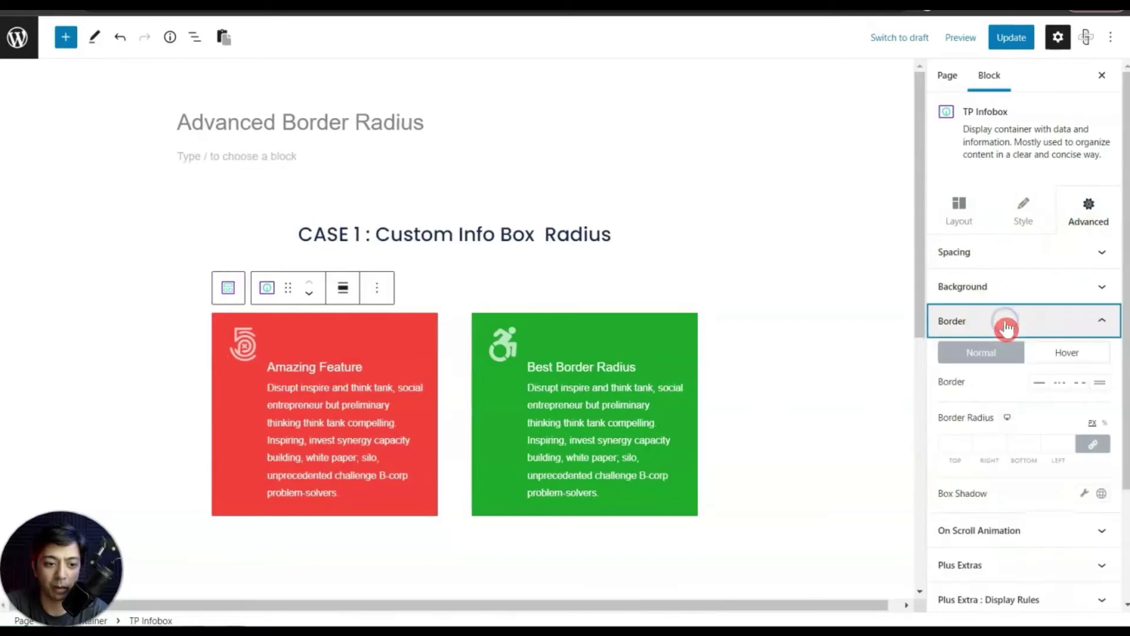
pyautogui.click(1039, 384)
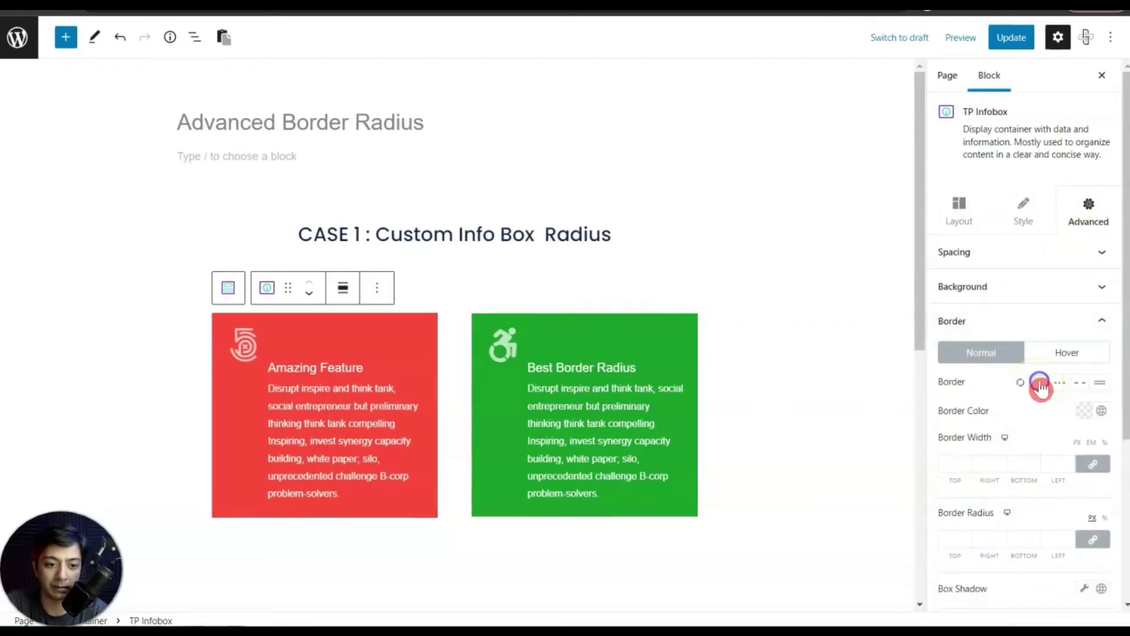
pyautogui.click(1088, 414)
pyautogui.moveTo(1015, 229); pyautogui.dragTo(996, 306)
pyautogui.click(948, 462)
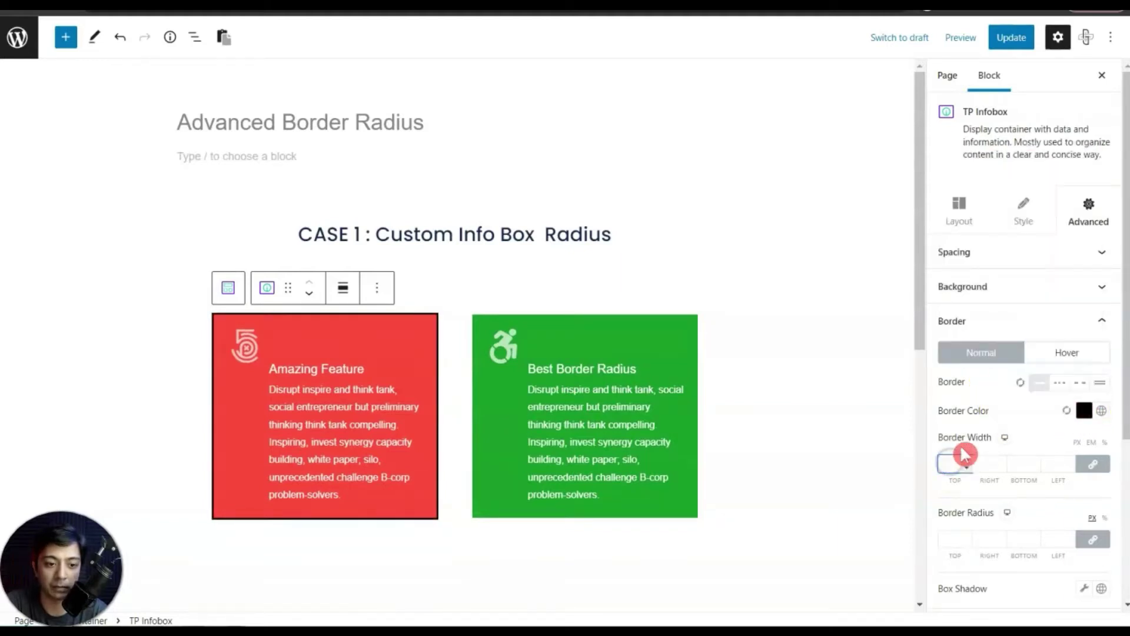
pyautogui.press('Up')
pyautogui.press('Up')
pyautogui.press('Up')
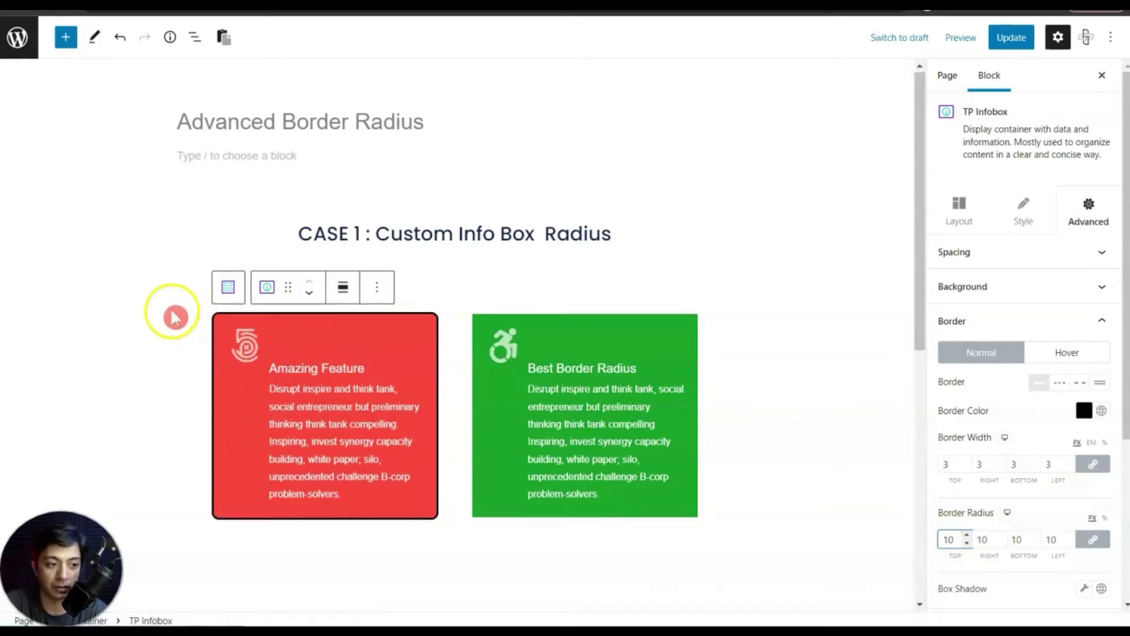
# - Test corner radii of 10, 30, 10 and 50px on the red box
pyautogui.scroll(-1, 329, 248)
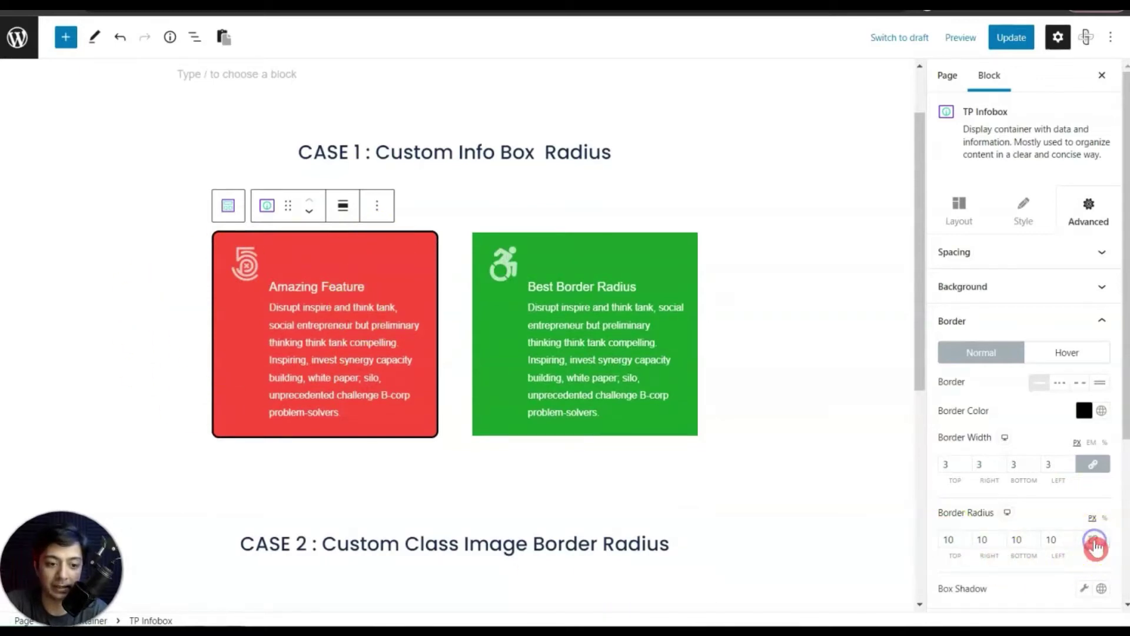
pyautogui.click(976, 538)
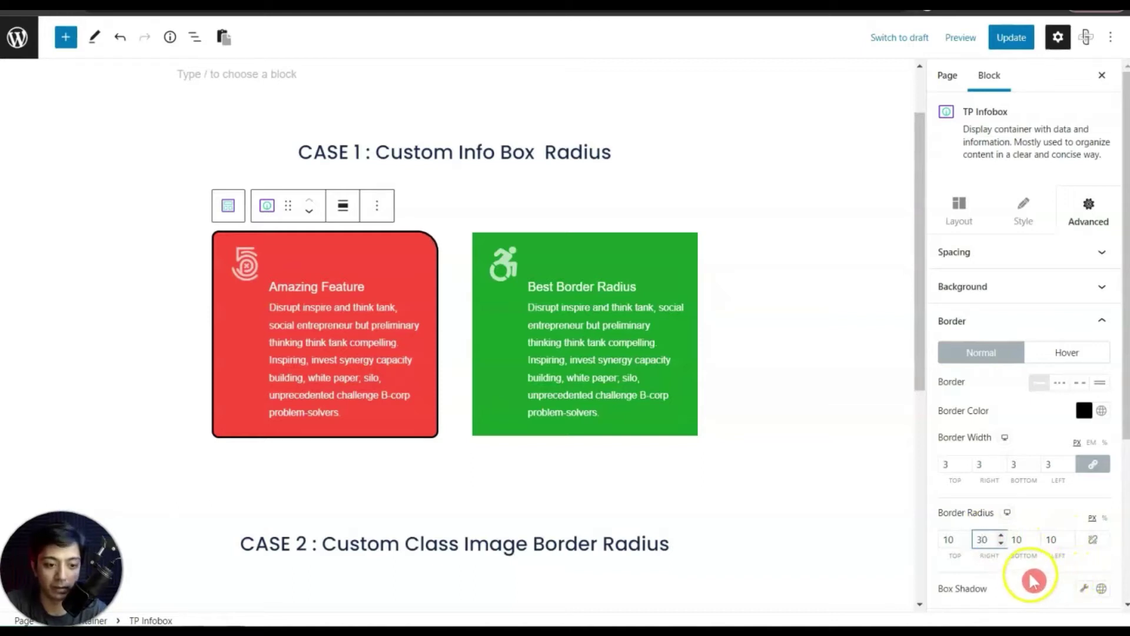
pyautogui.click(1051, 539)
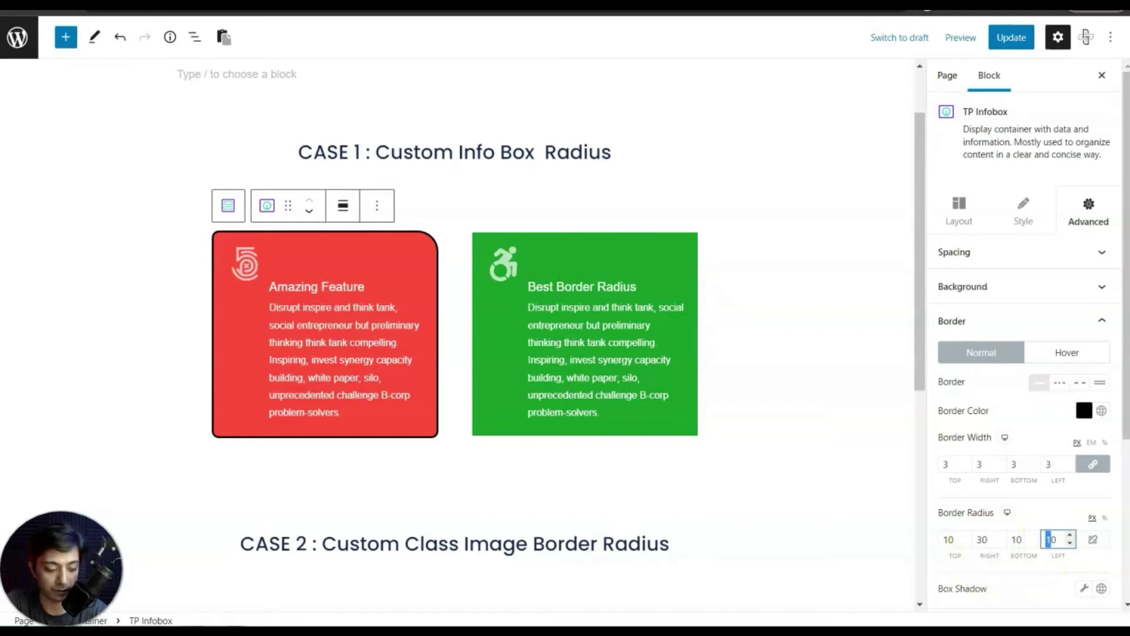
pyautogui.write('5')
pyautogui.click(974, 518)
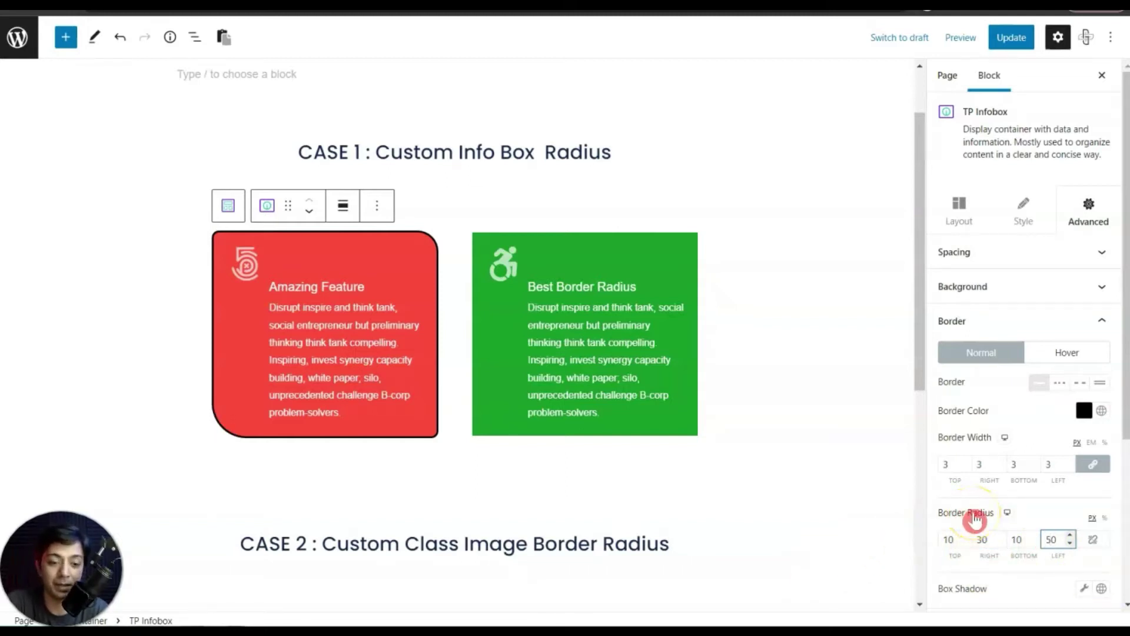
pyautogui.click(1011, 557)
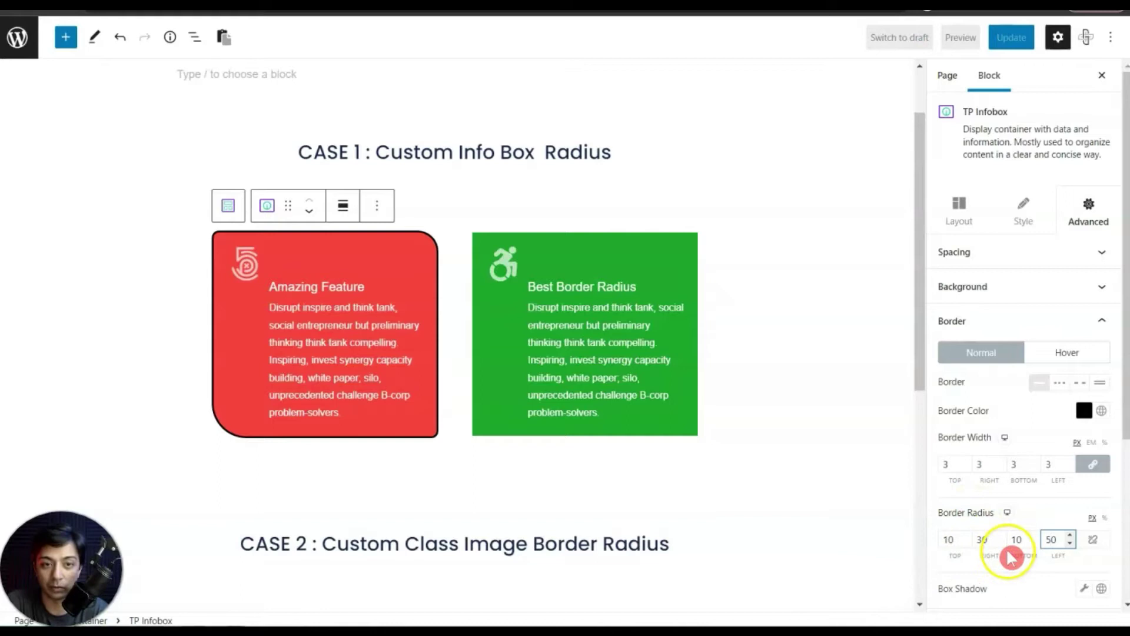
pyautogui.click(1054, 564)
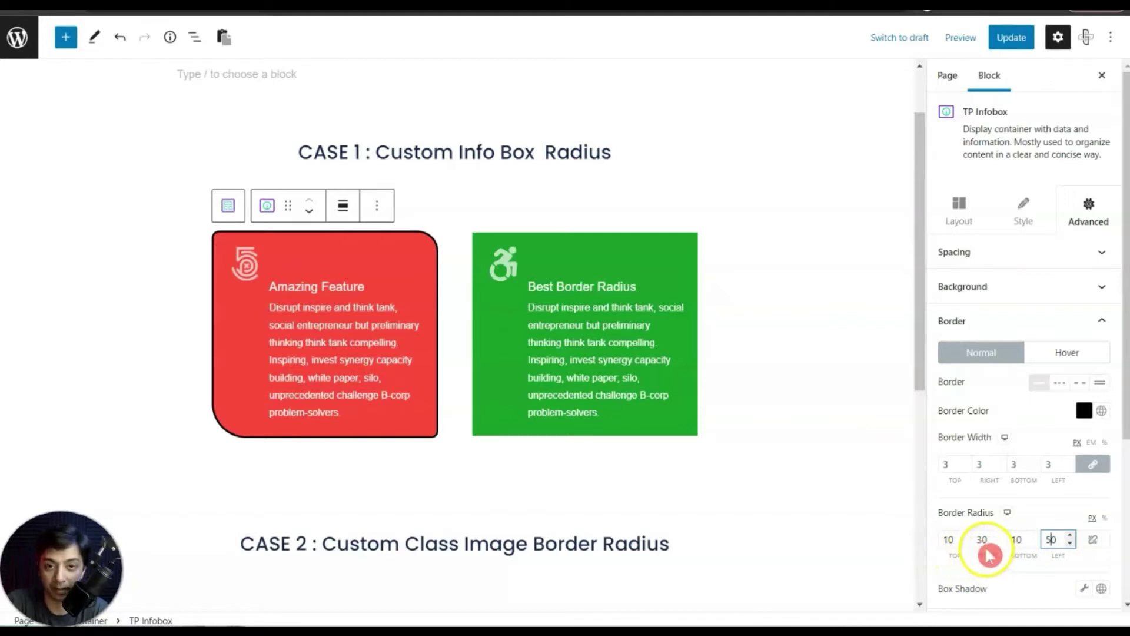
# - Clear the Border Radius values so the red box has square corners again
pyautogui.click(389, 291)
pyautogui.click(1057, 536)
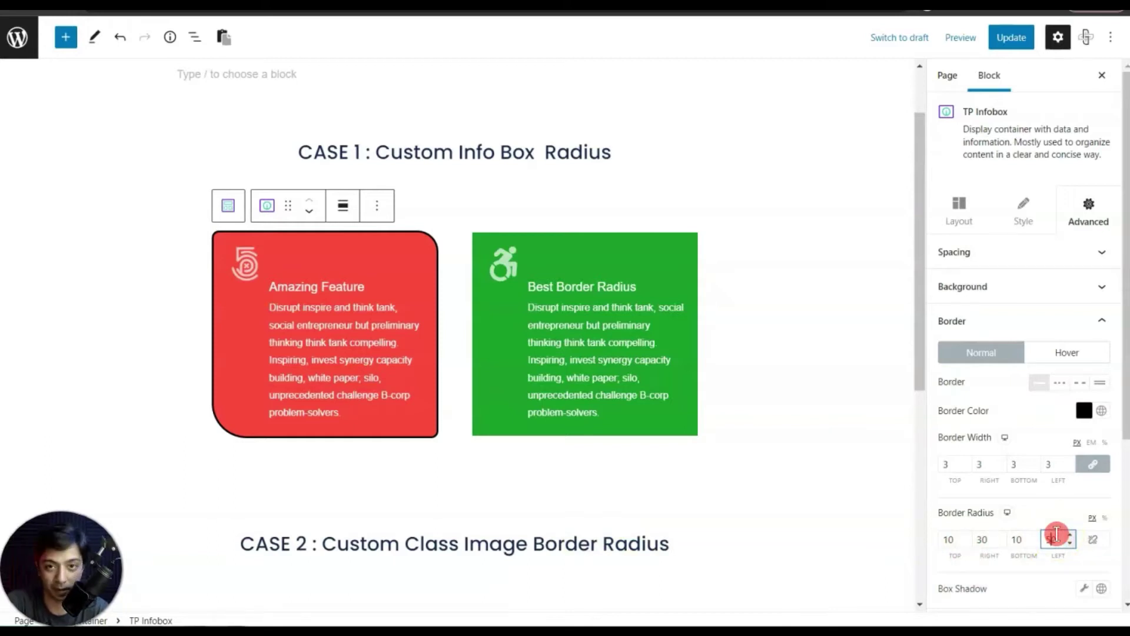
pyautogui.click(1079, 544)
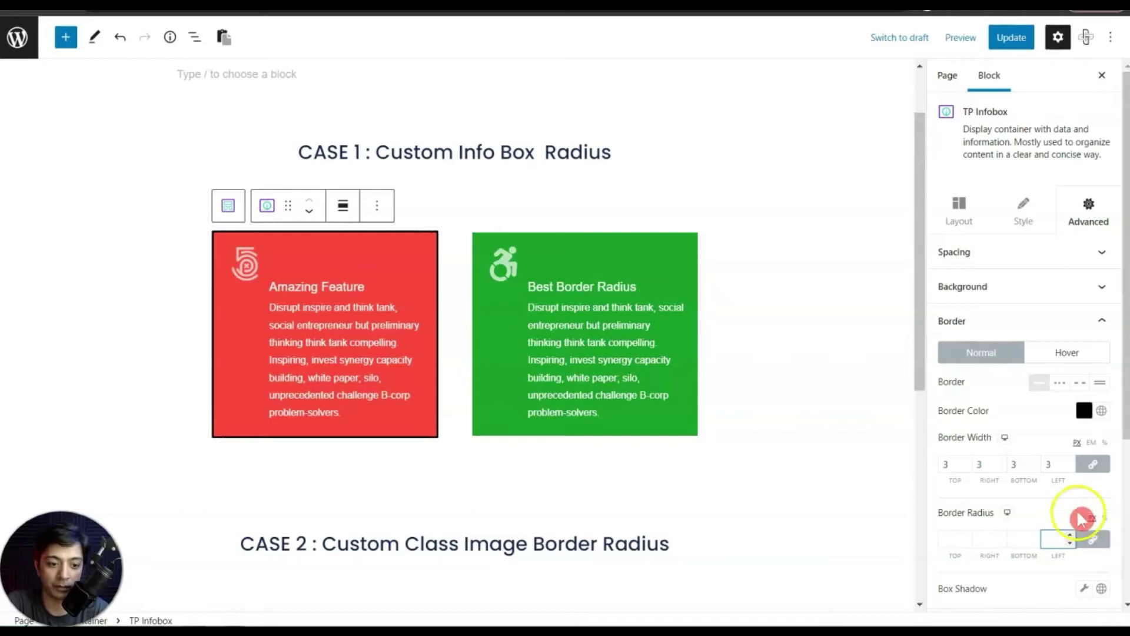
# - In Plus Extras' Advanced Border Radius, switch Select Area to Custom, then back to Background
pyautogui.click(1095, 325)
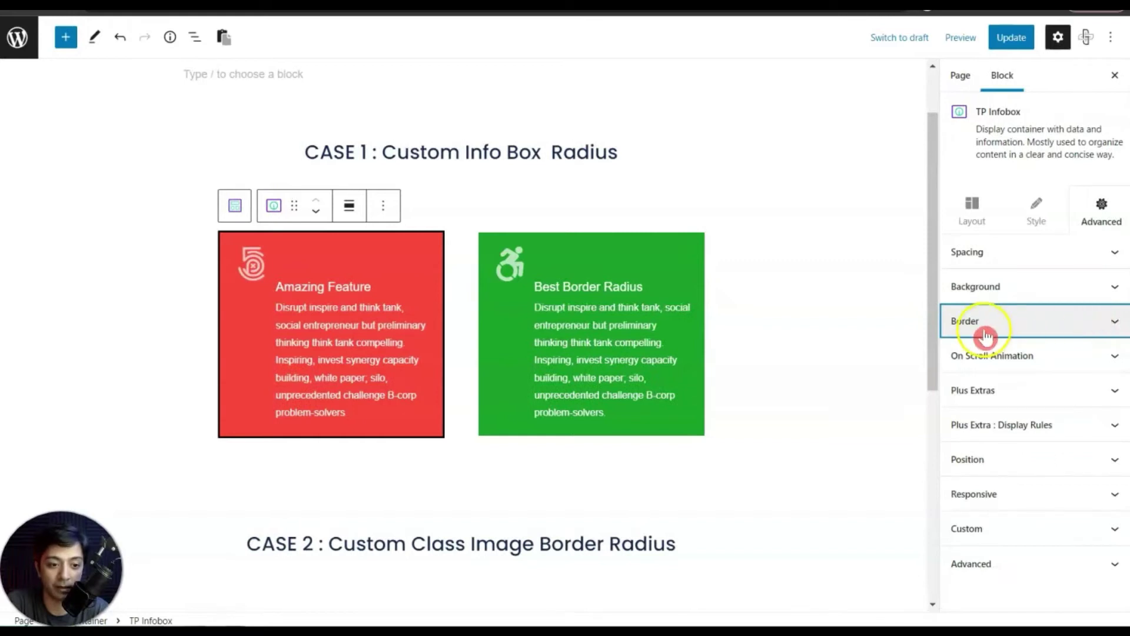
pyautogui.click(1114, 397)
pyautogui.scroll(-3, 1113, 401)
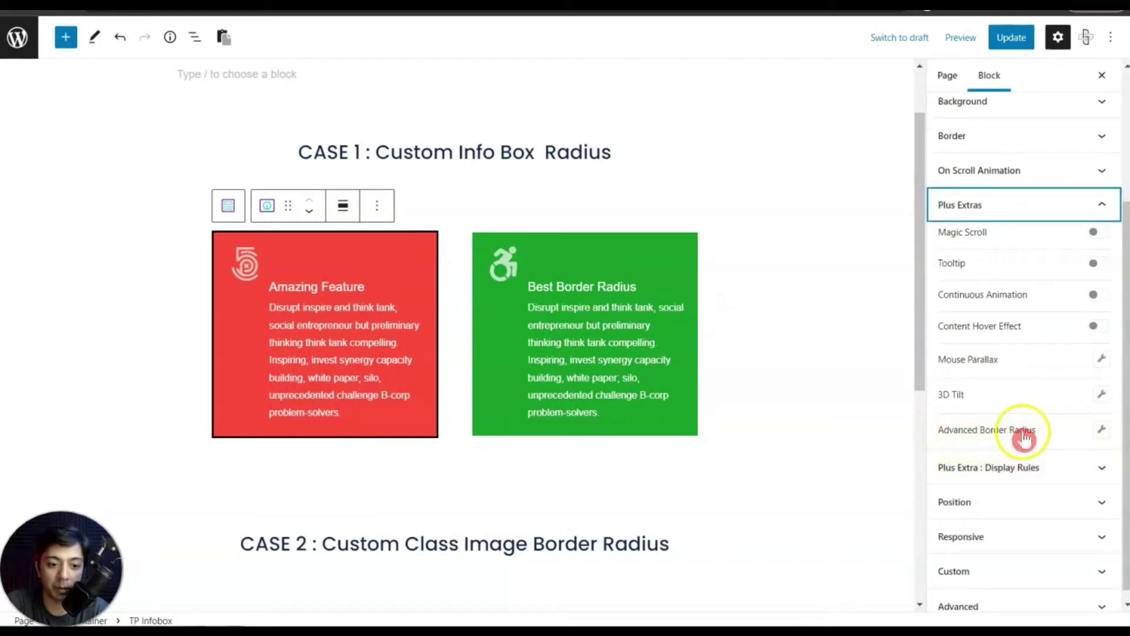
pyautogui.click(1100, 432)
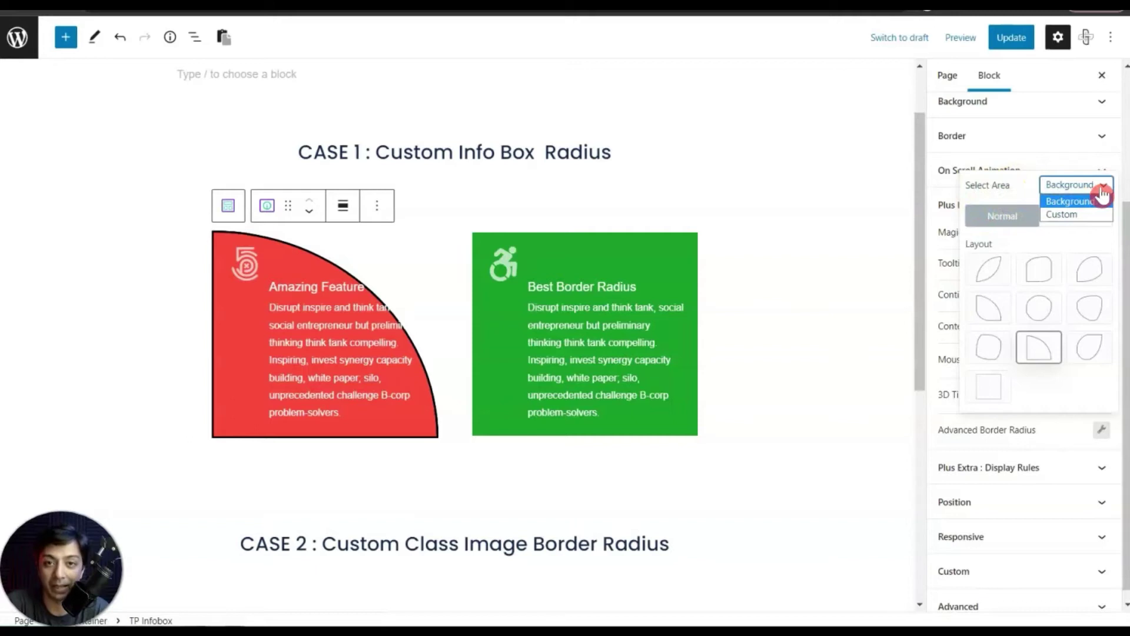
pyautogui.click(1098, 215)
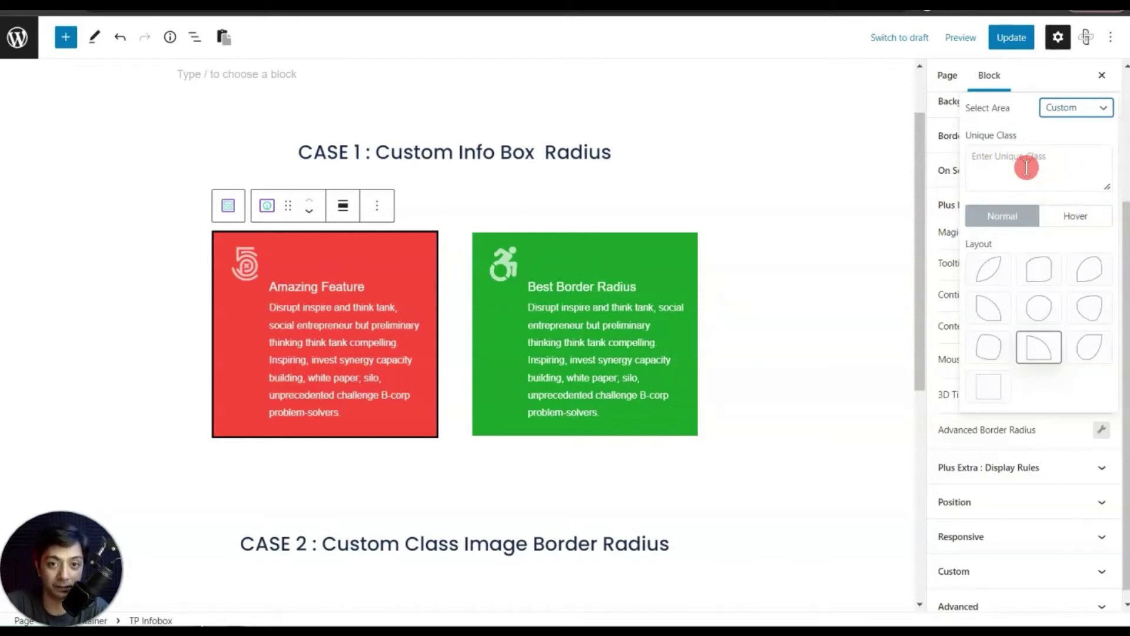
pyautogui.click(1062, 109)
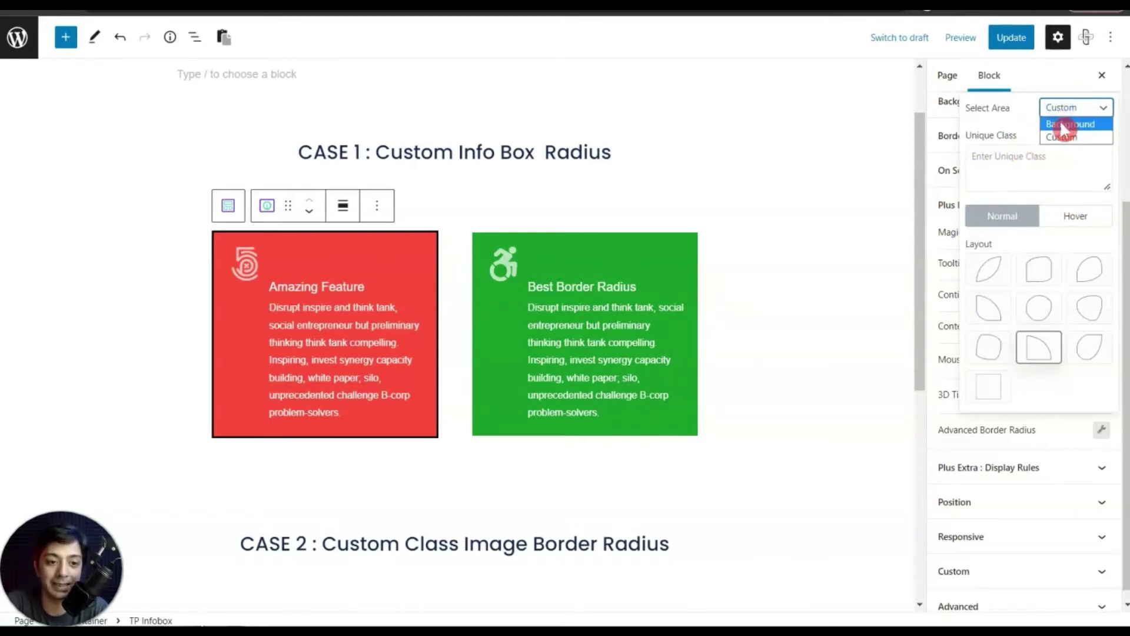
pyautogui.click(1063, 129)
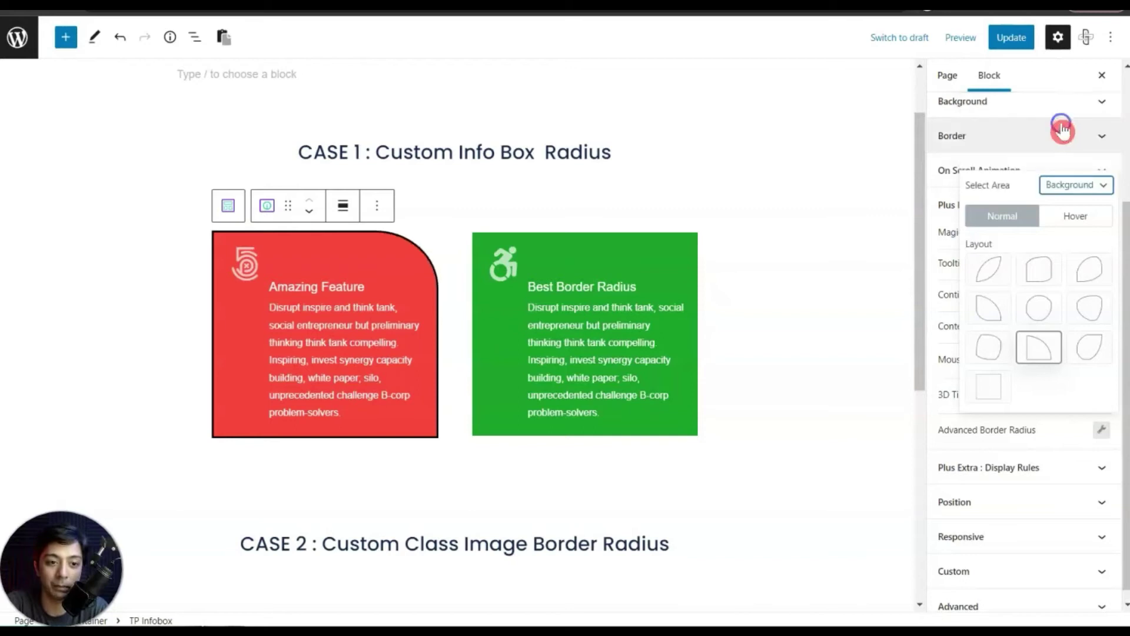
# - Try several Normal-state blob layouts on the red box, ending on the round shape
pyautogui.click(990, 271)
pyautogui.click(1034, 272)
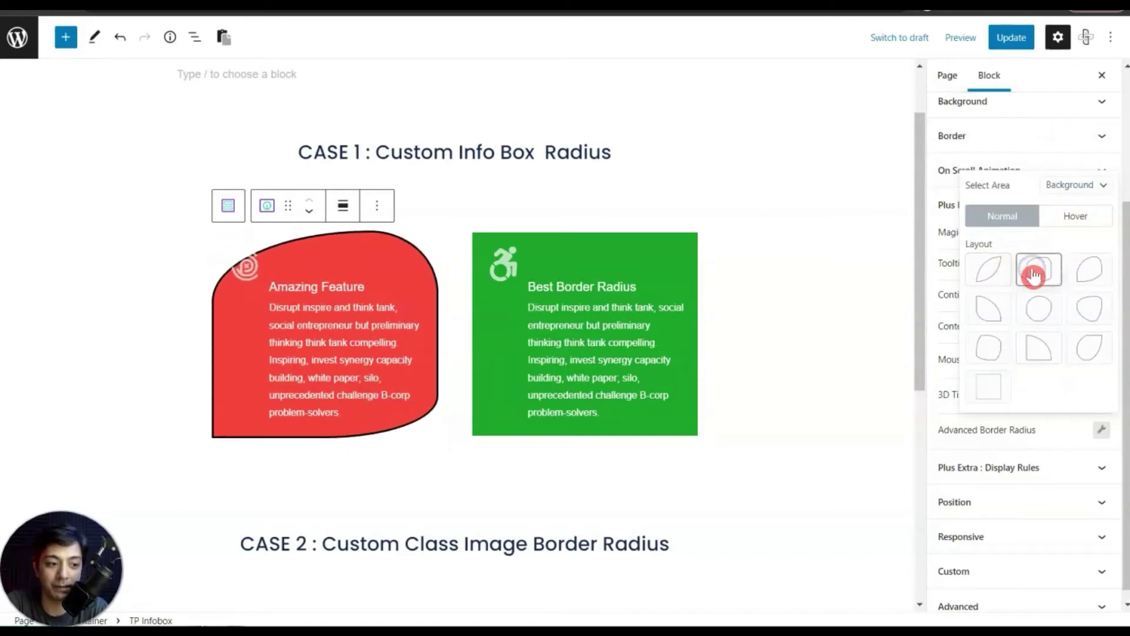
pyautogui.click(1080, 266)
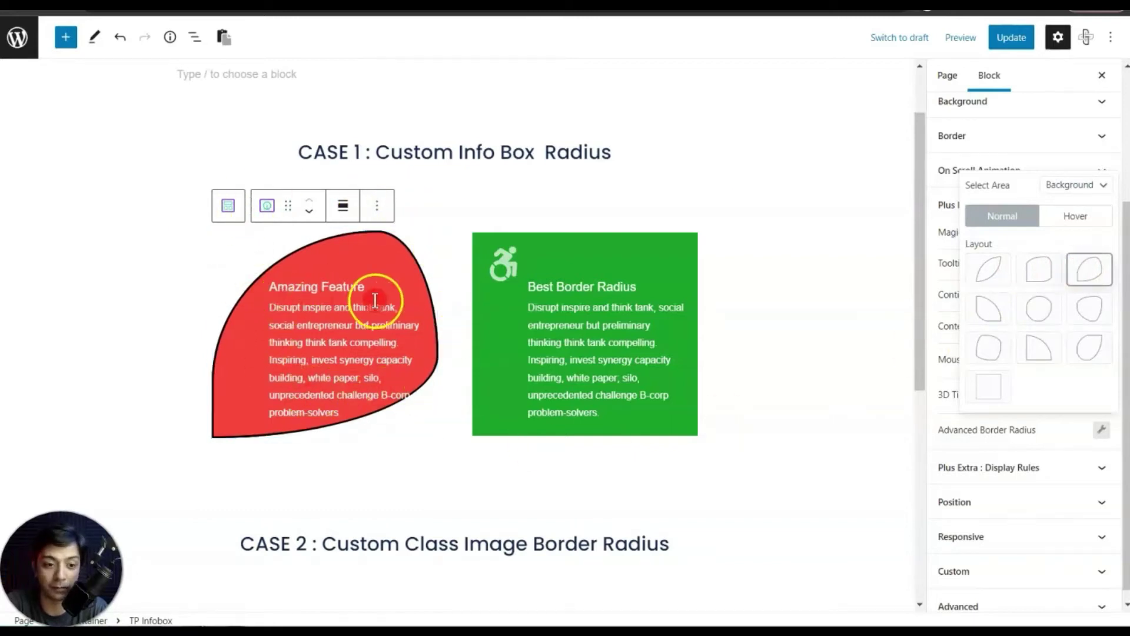
pyautogui.click(998, 354)
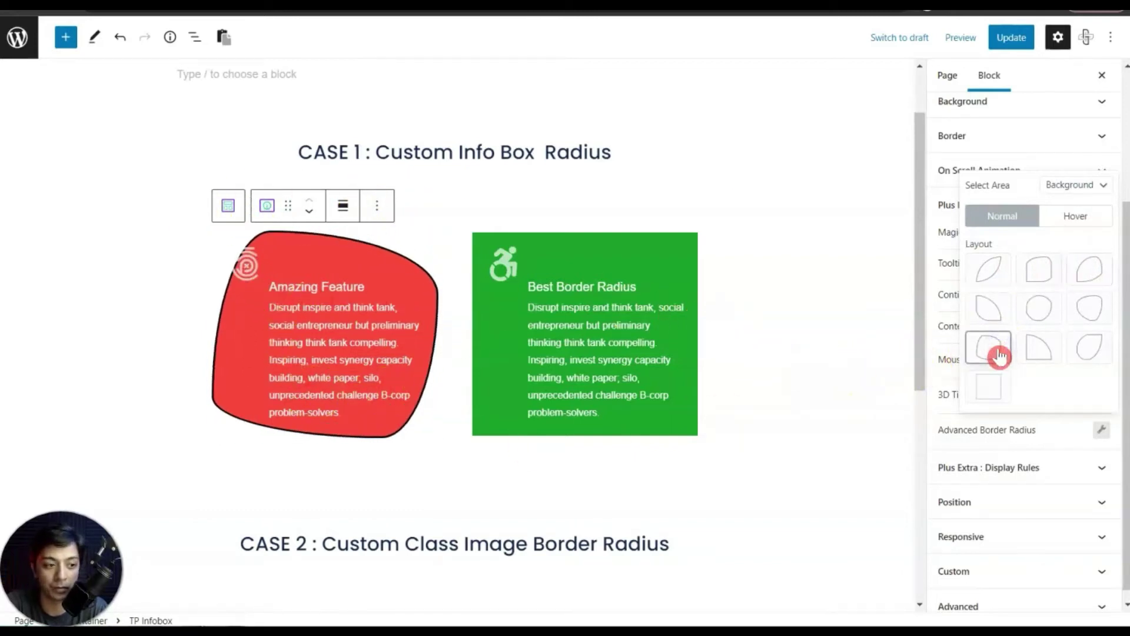
pyautogui.click(1037, 352)
pyautogui.click(1084, 351)
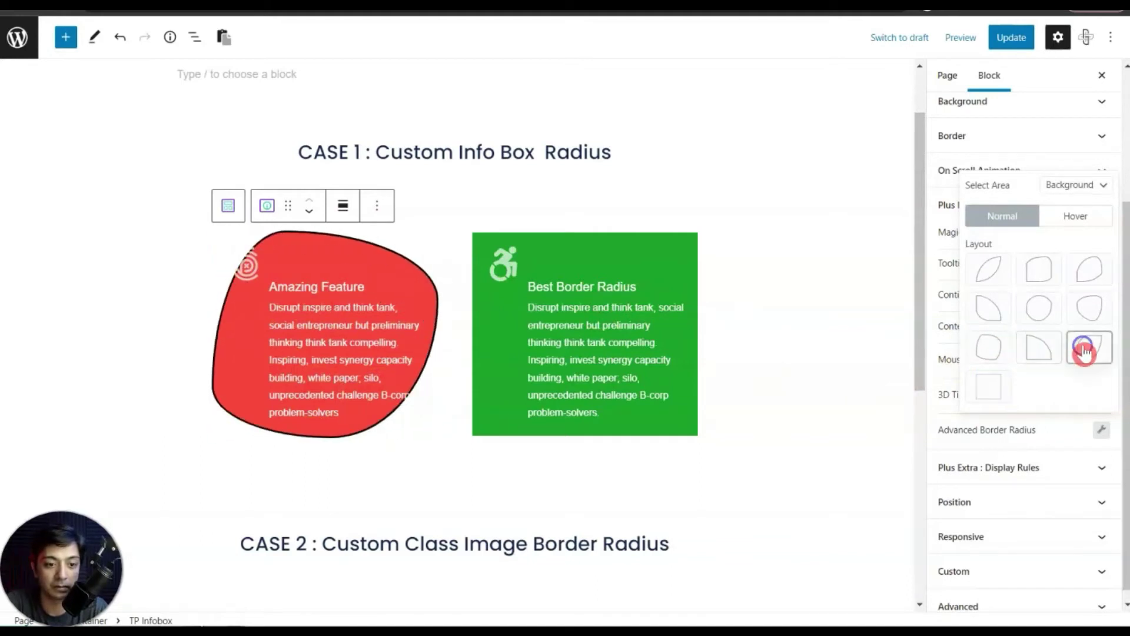
pyautogui.click(1039, 308)
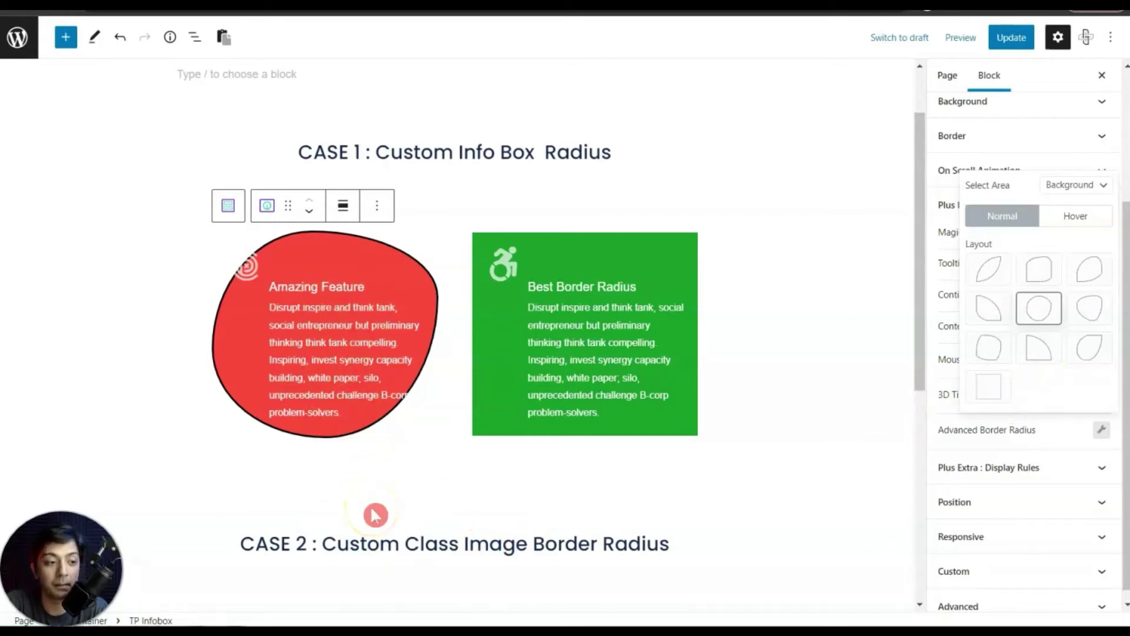
# - Choose a different blob layout for the Hover state, then return to Normal
pyautogui.click(1088, 218)
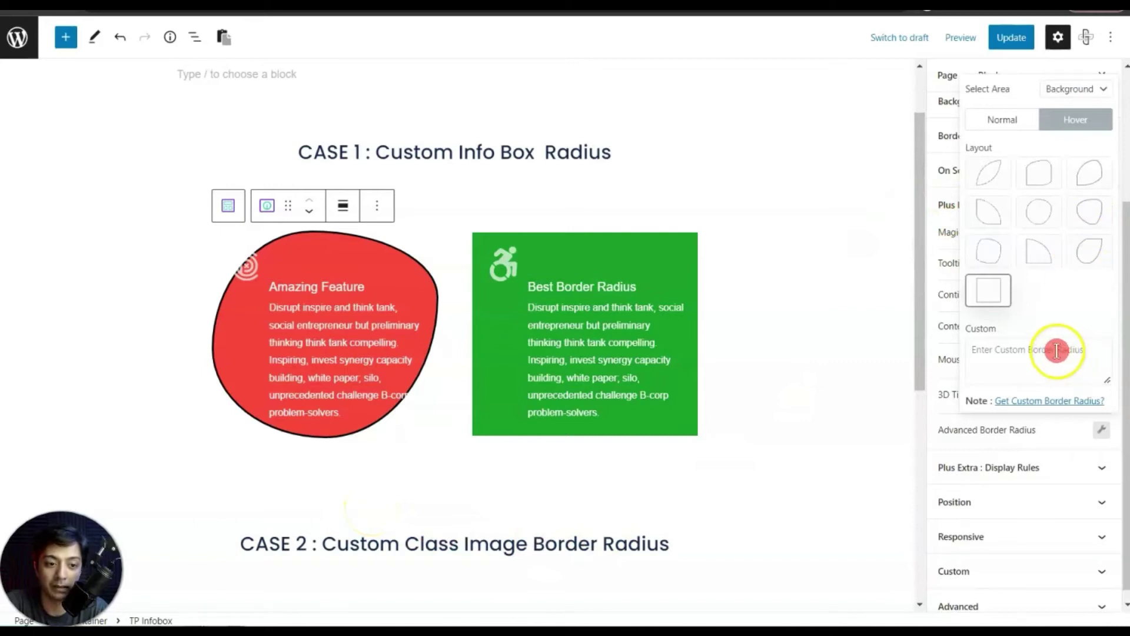
pyautogui.click(1089, 211)
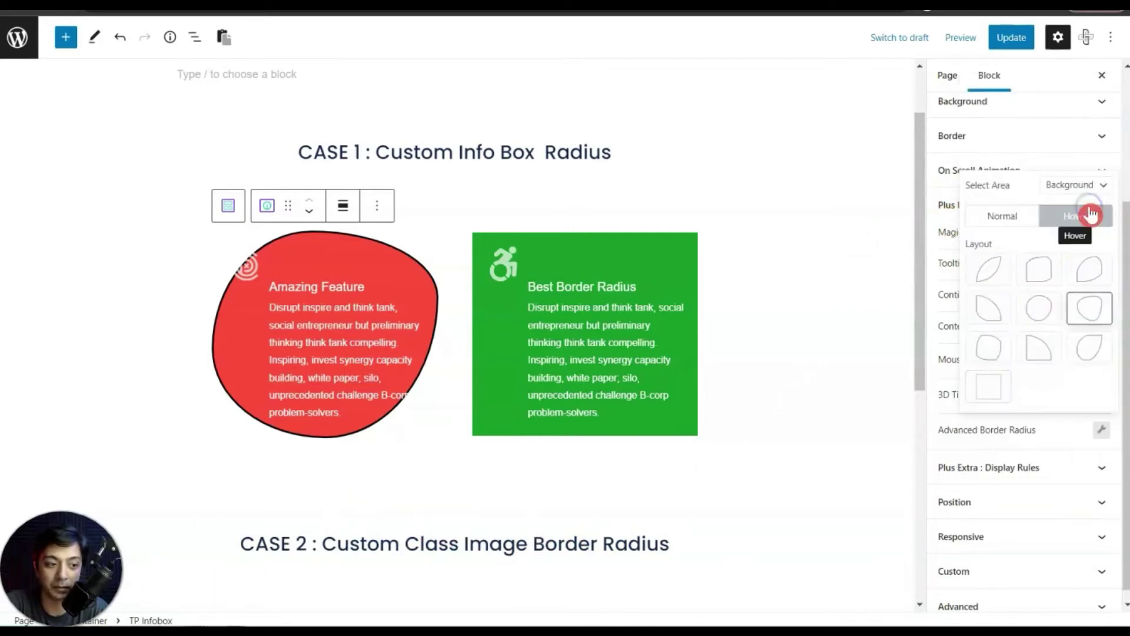
pyautogui.click(1041, 280)
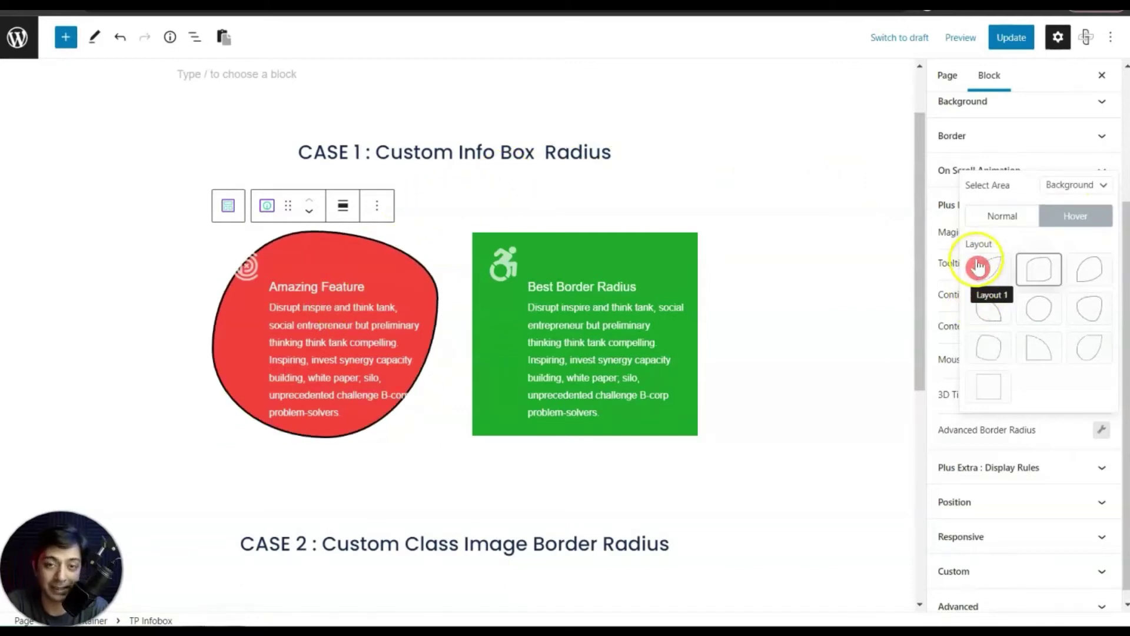
pyautogui.click(989, 224)
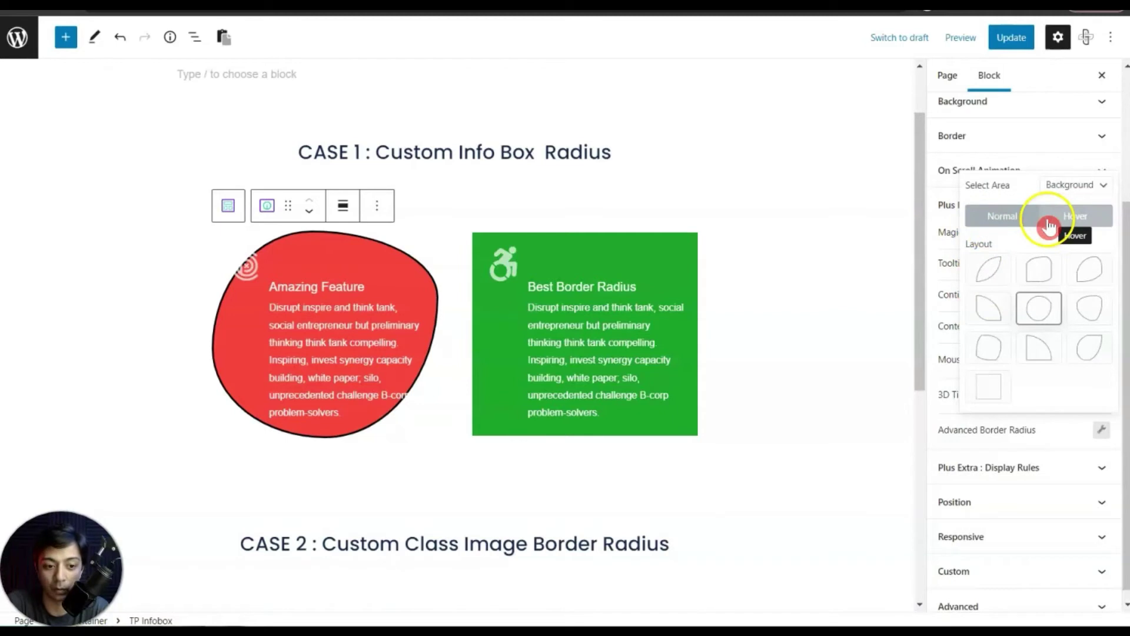
# - Set the red info box's linked padding to 45 on all sides
pyautogui.click(1012, 438)
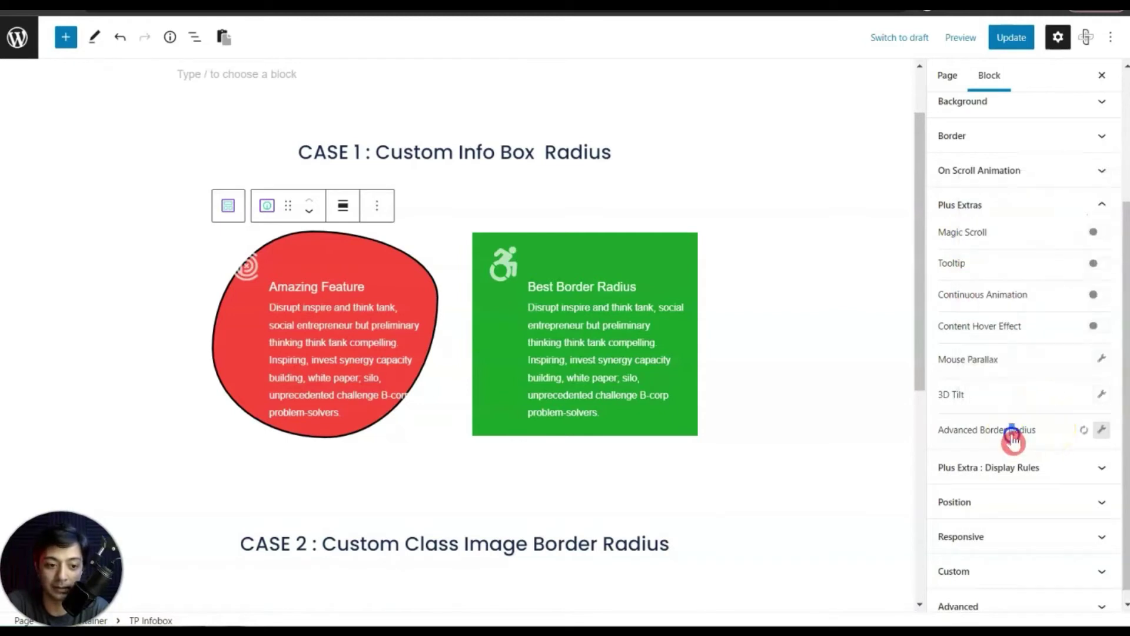
pyautogui.scroll(3, 1054, 364)
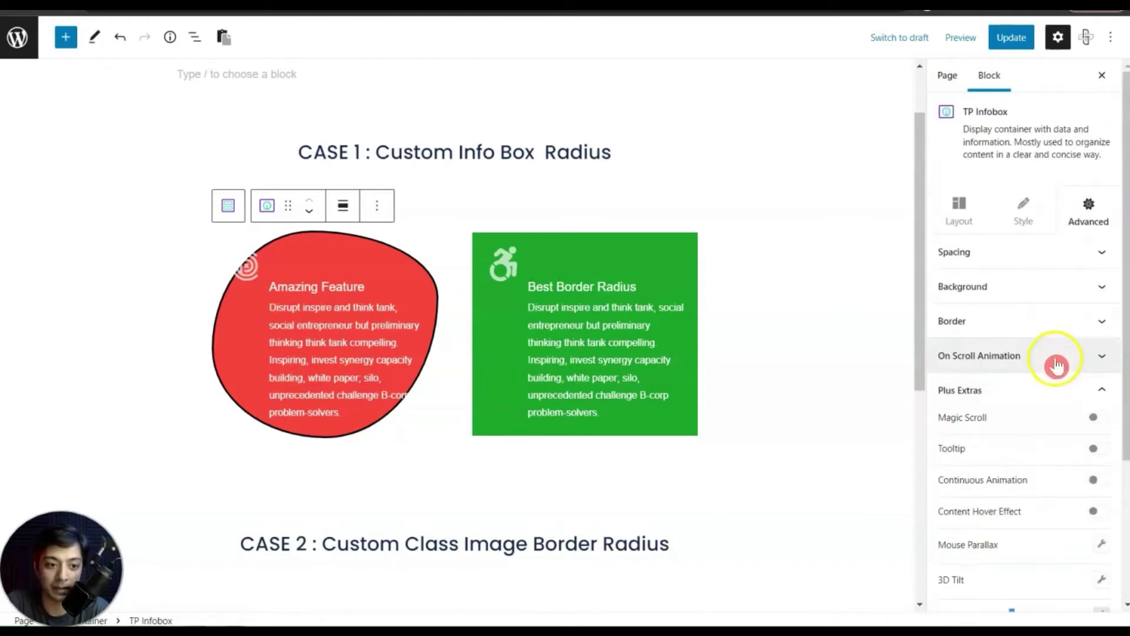
pyautogui.click(1096, 255)
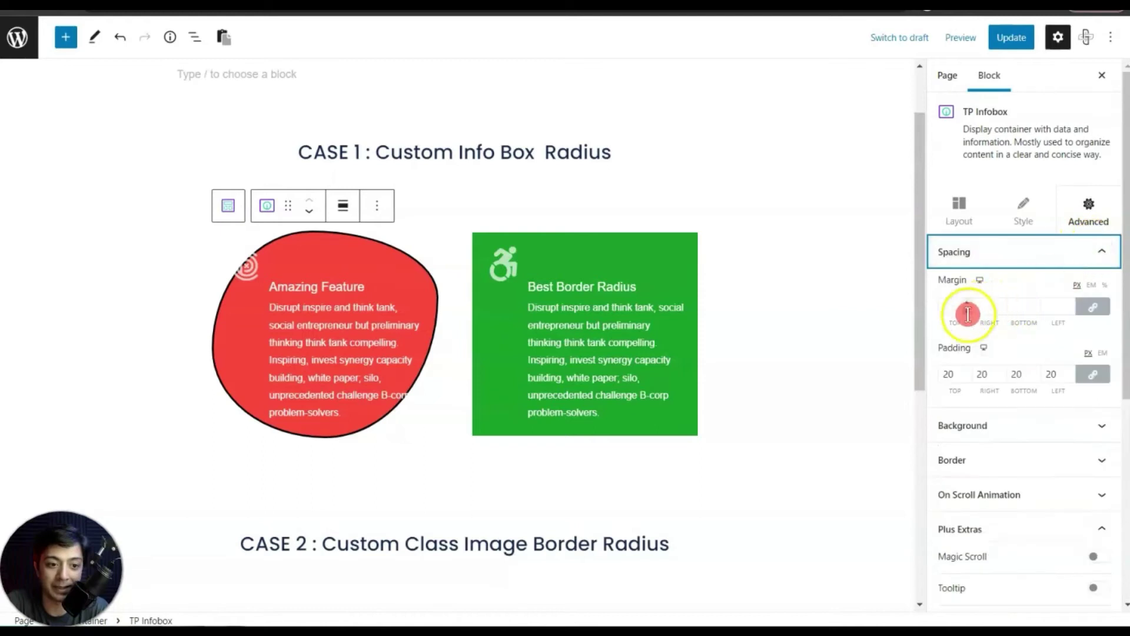
pyautogui.click(943, 374)
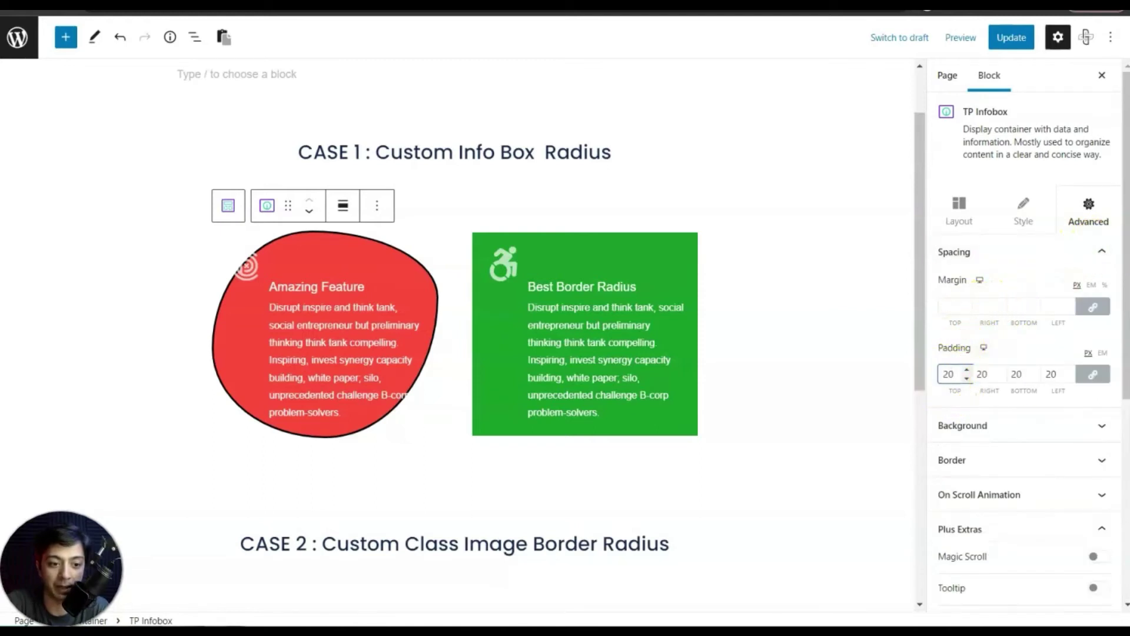
pyautogui.write('45')
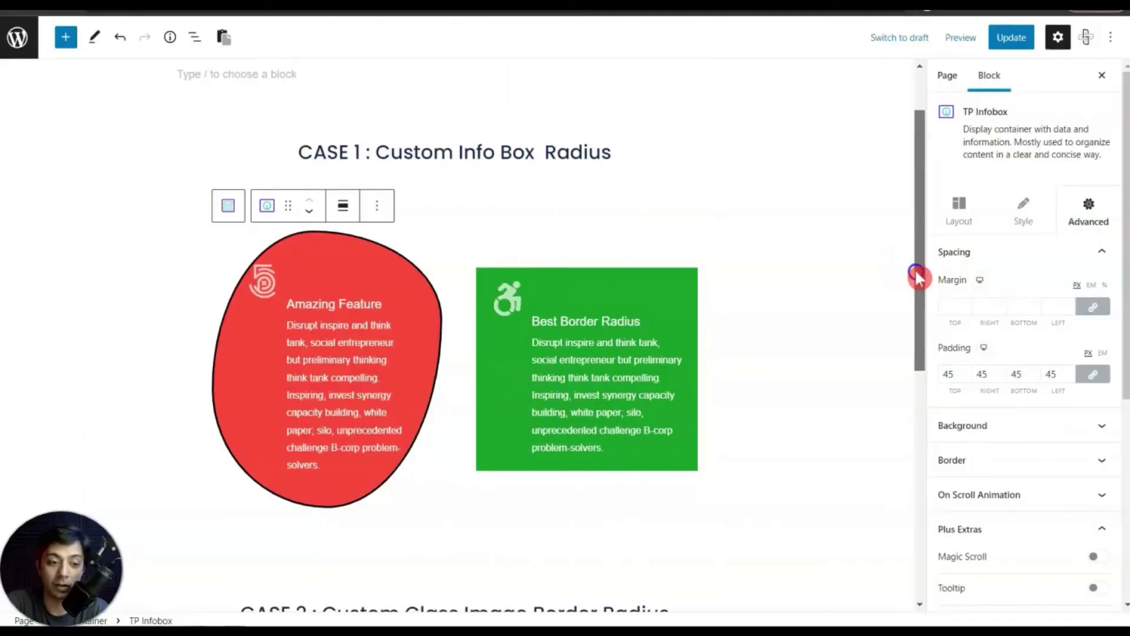
# - Drag the editor scrollbar down to the CASE 2 : Custom Class Image Border Radius section
pyautogui.moveTo(917, 276); pyautogui.dragTo(895, 517)
# - Give the child photo's image block a solid 3px #CA1D1D border with 30px radius
pyautogui.click(448, 342)
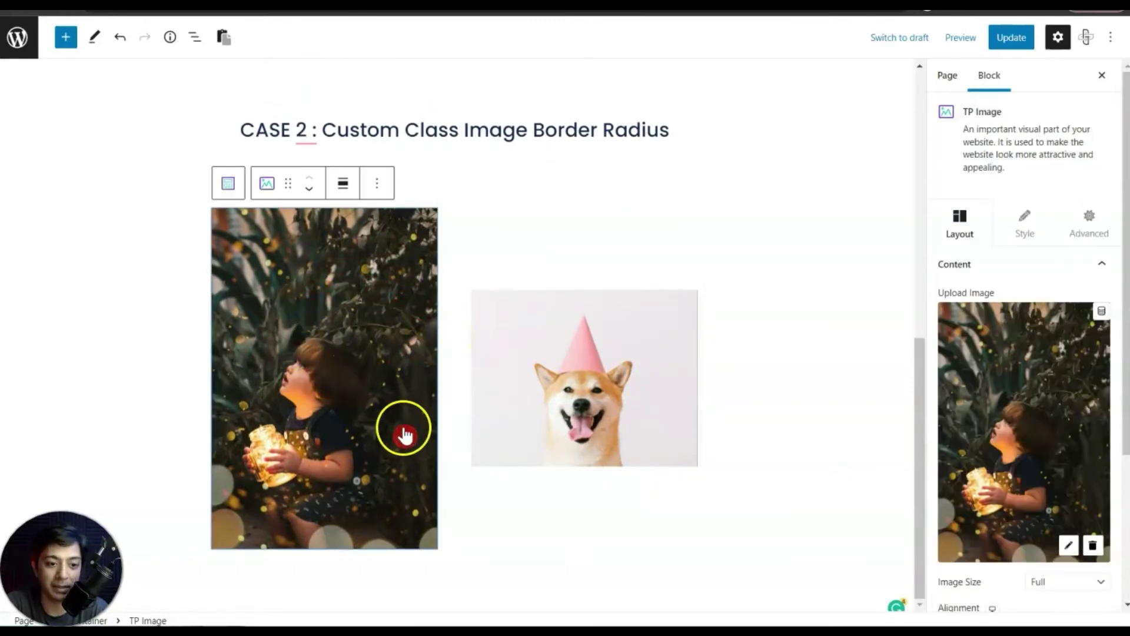
pyautogui.click(1088, 234)
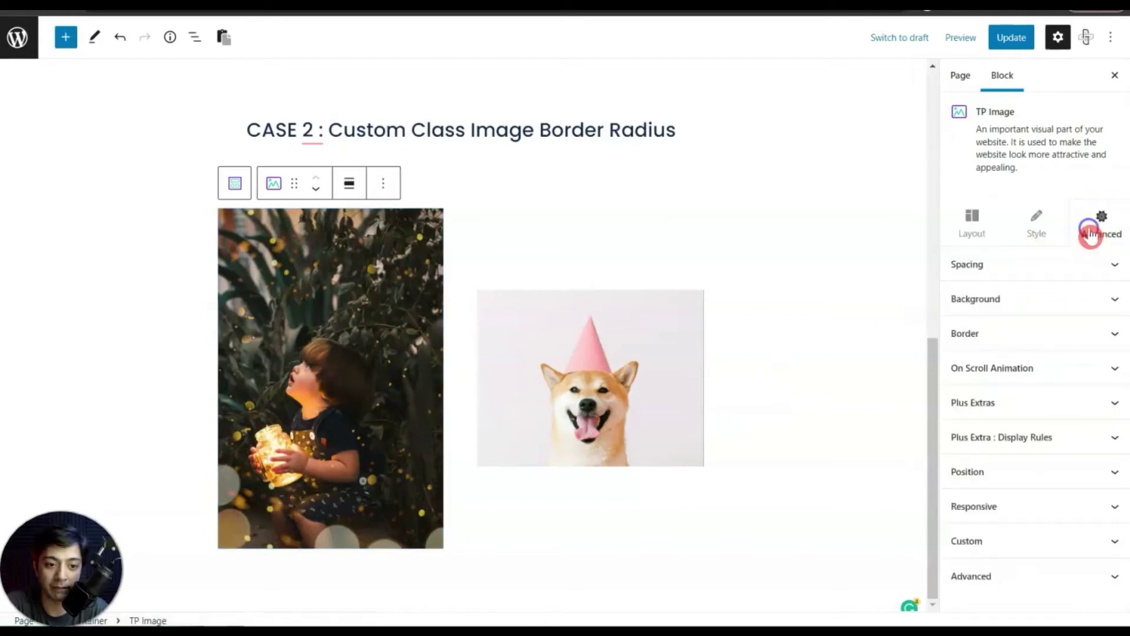
pyautogui.click(1066, 333)
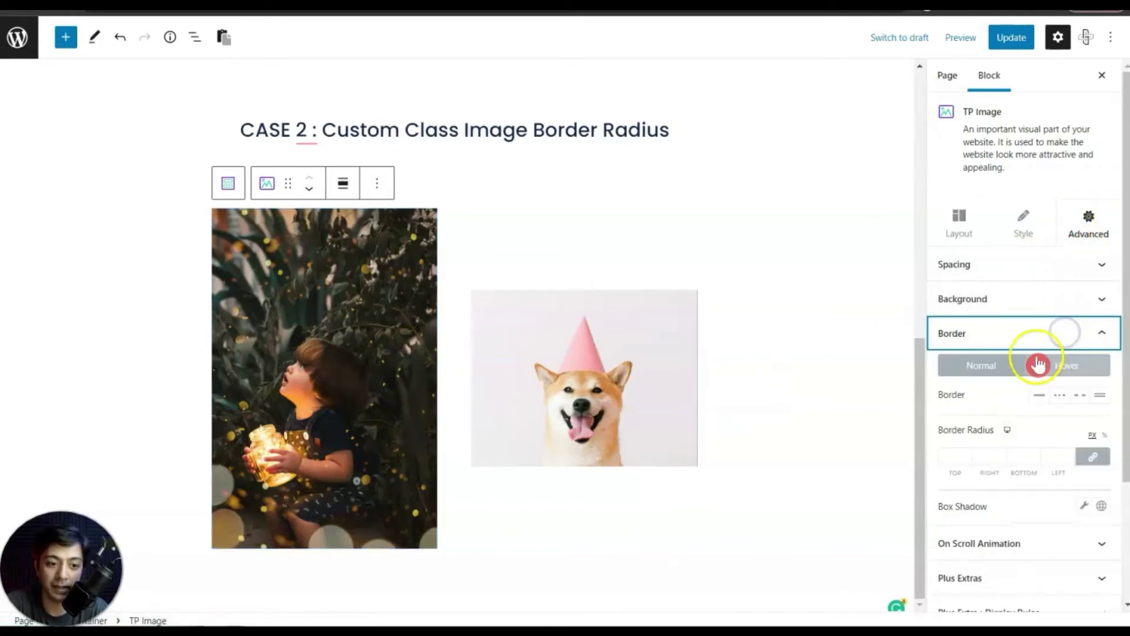
pyautogui.click(1035, 398)
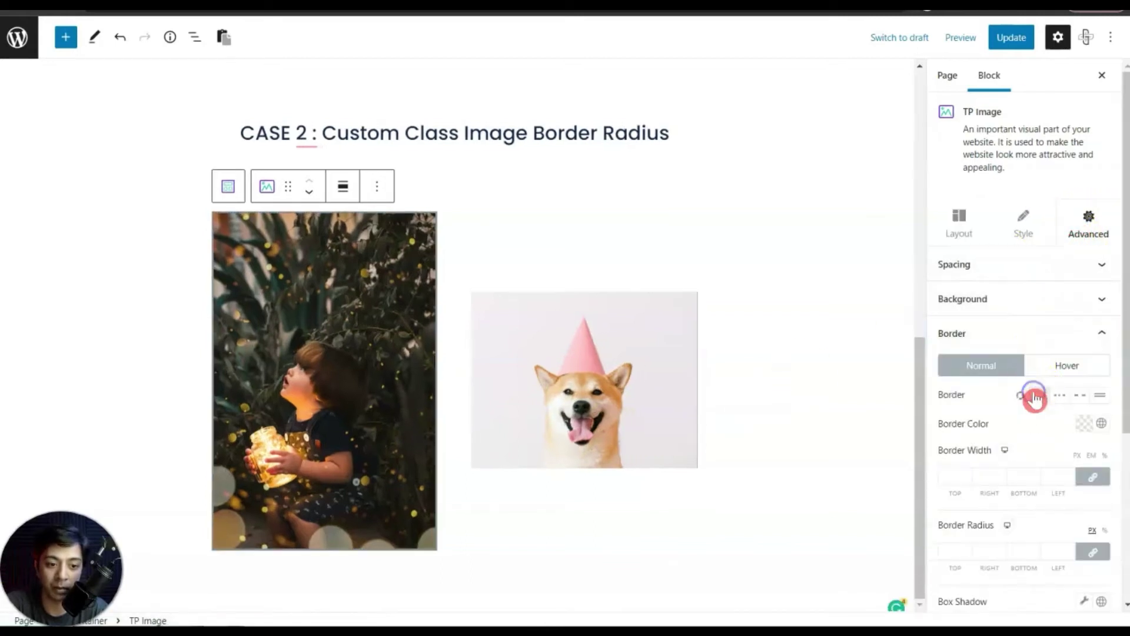
pyautogui.click(1080, 423)
pyautogui.click(1071, 192)
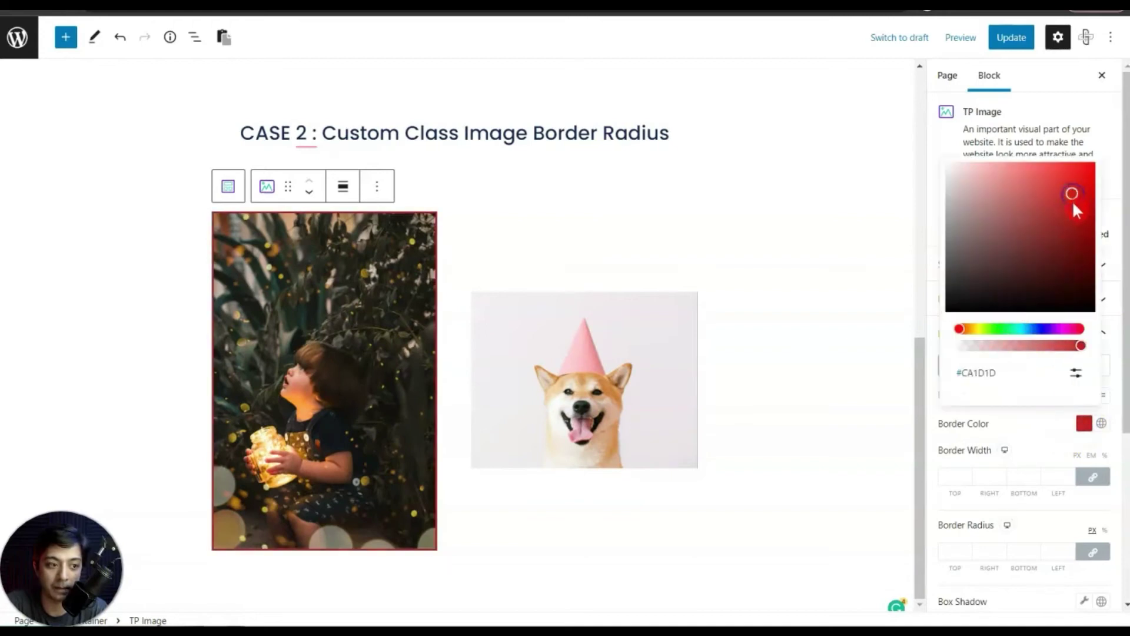
pyautogui.click(952, 476)
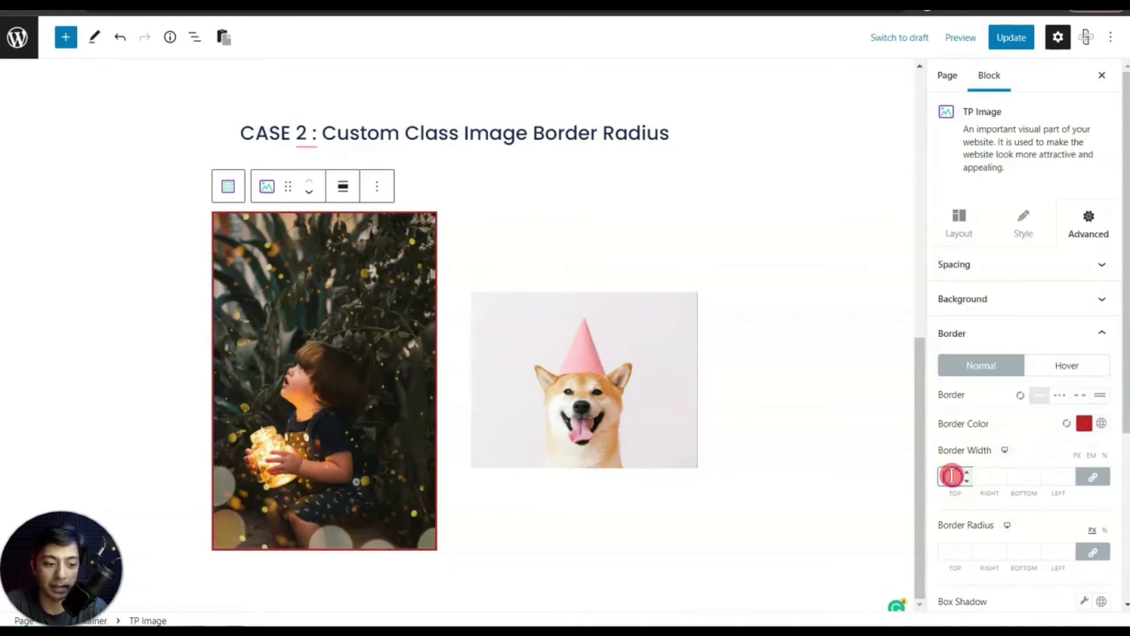
pyautogui.write('3')
pyautogui.click(952, 544)
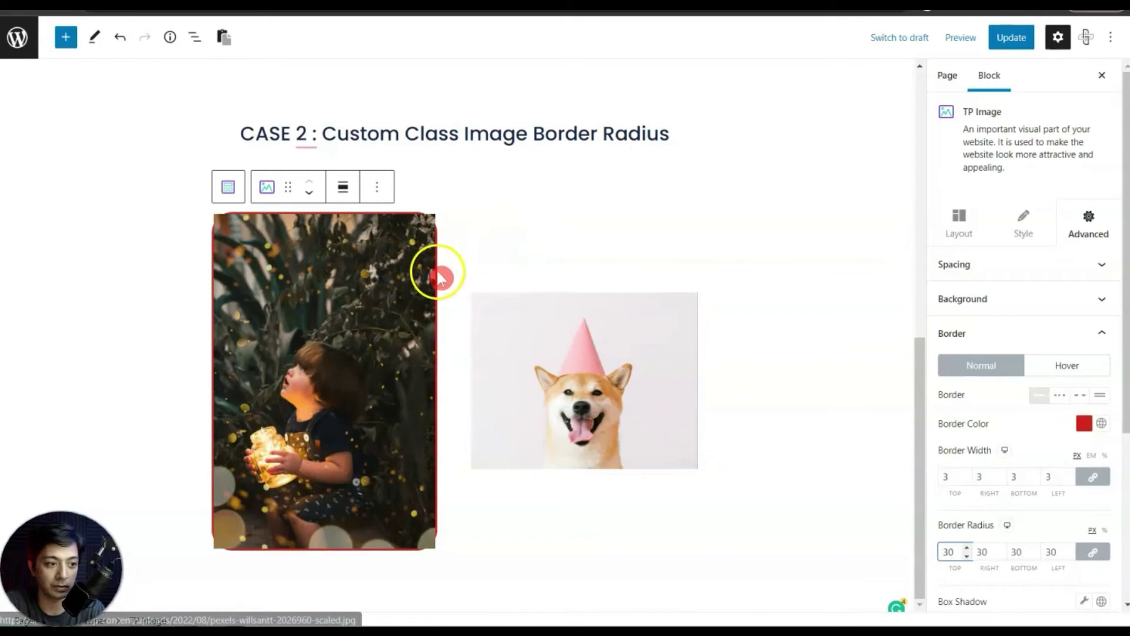
pyautogui.click(559, 564)
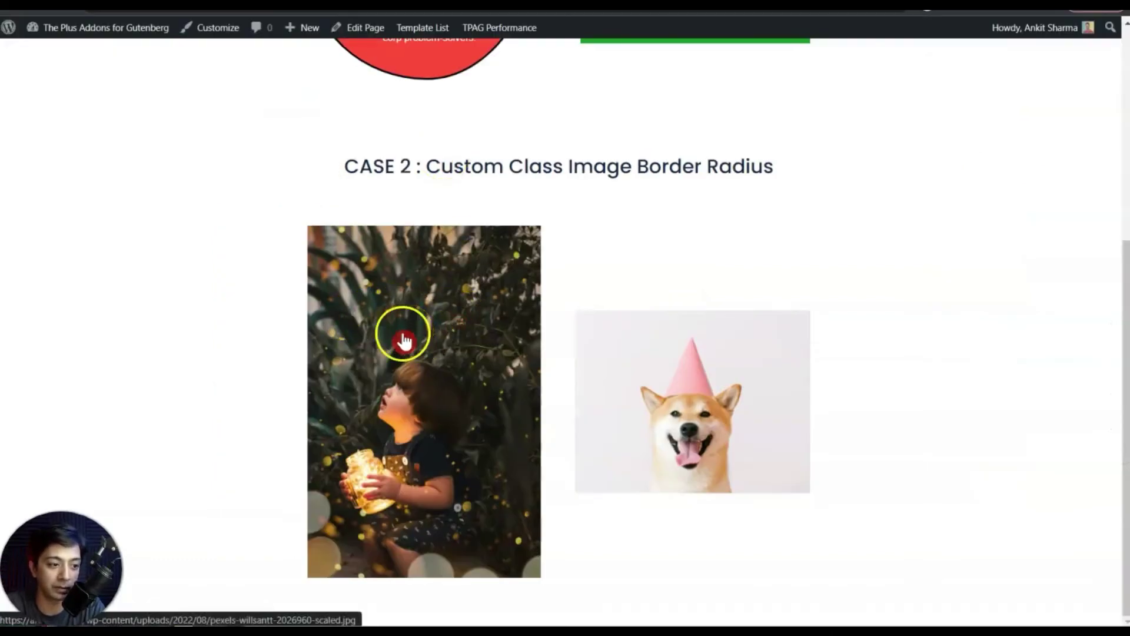
# - Inspect the child photo on the live page and copy its hover__img class, then close DevTools
pyautogui.rightClick(358, 352)
pyautogui.click(407, 338)
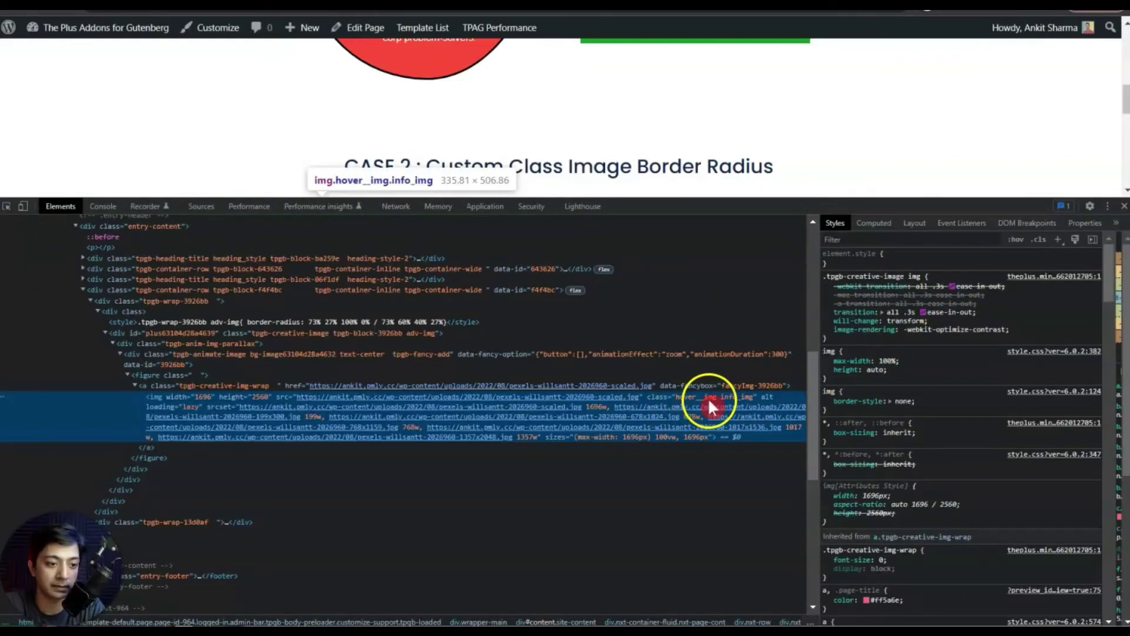
pyautogui.doubleClick(684, 394)
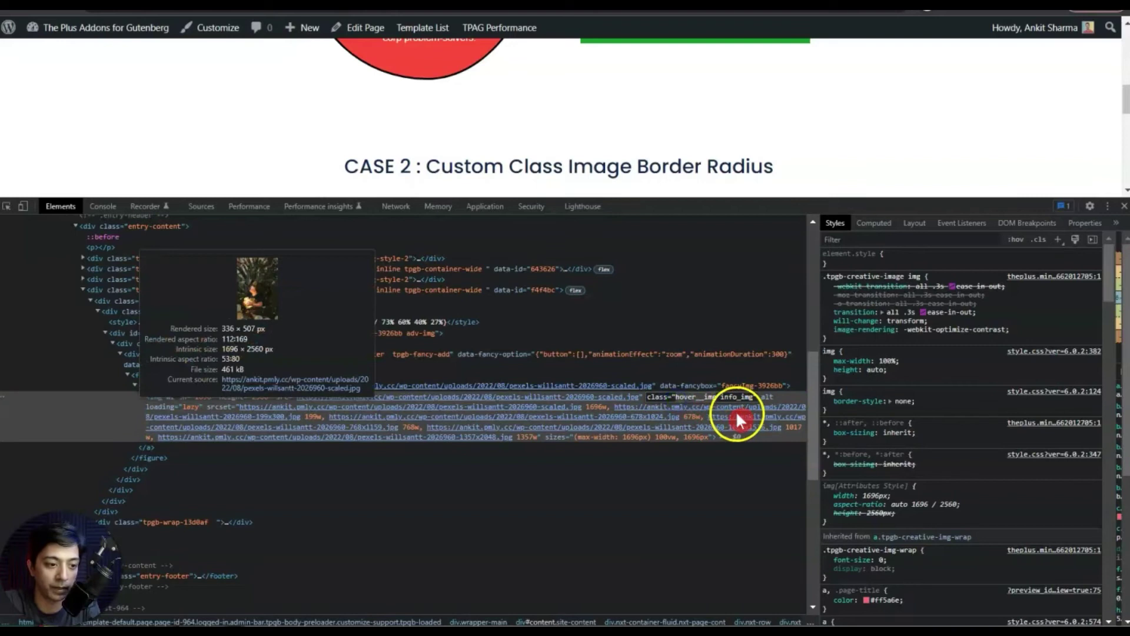
pyautogui.click(1124, 206)
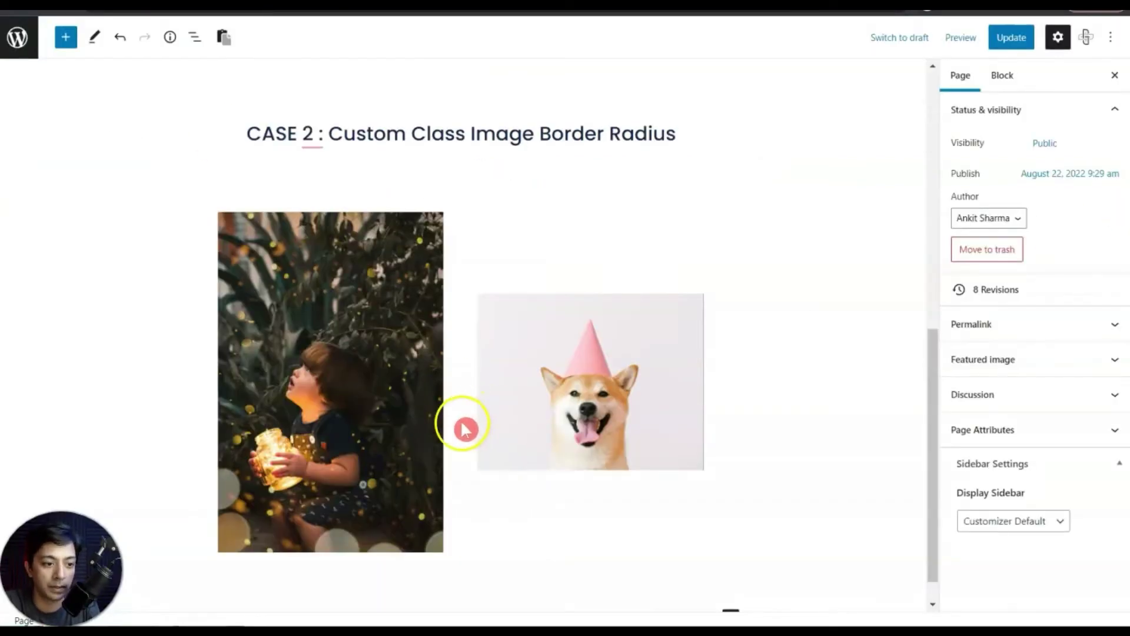
# - Select the child photo's TP Image block and open its Plus Extras Advanced Border Radius settings
pyautogui.click(449, 512)
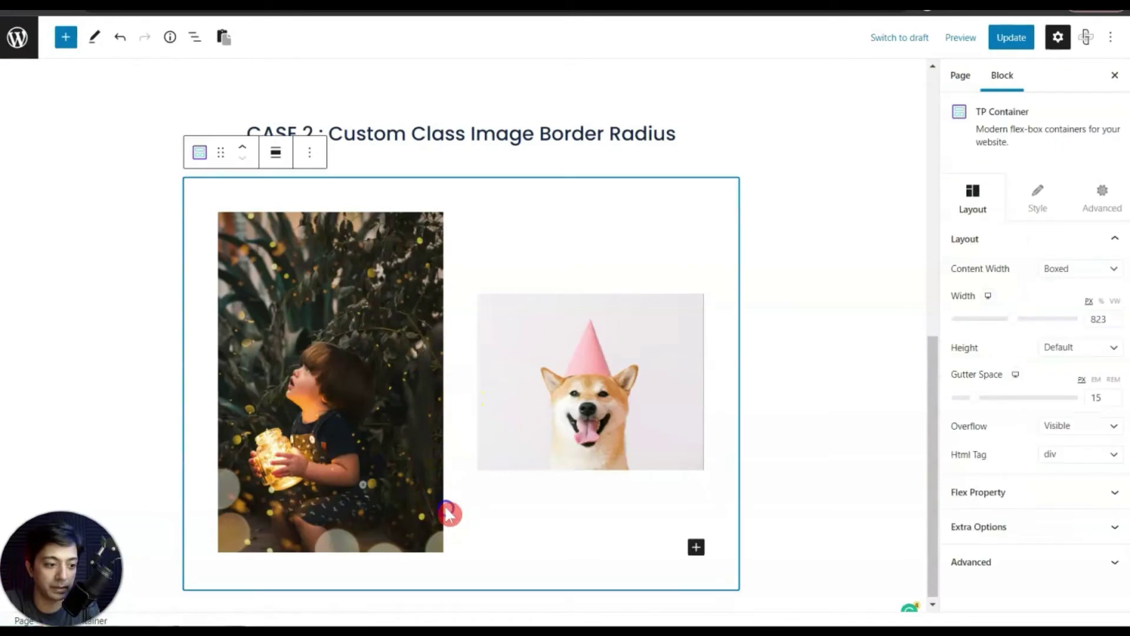
pyautogui.click(446, 513)
pyautogui.click(1088, 232)
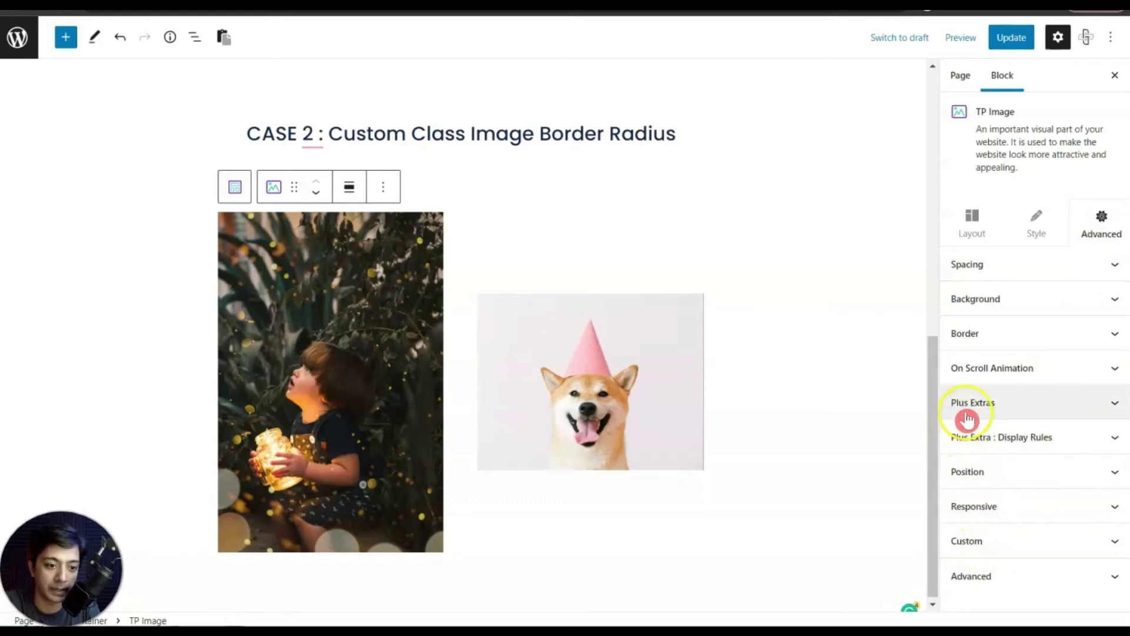
pyautogui.click(1092, 410)
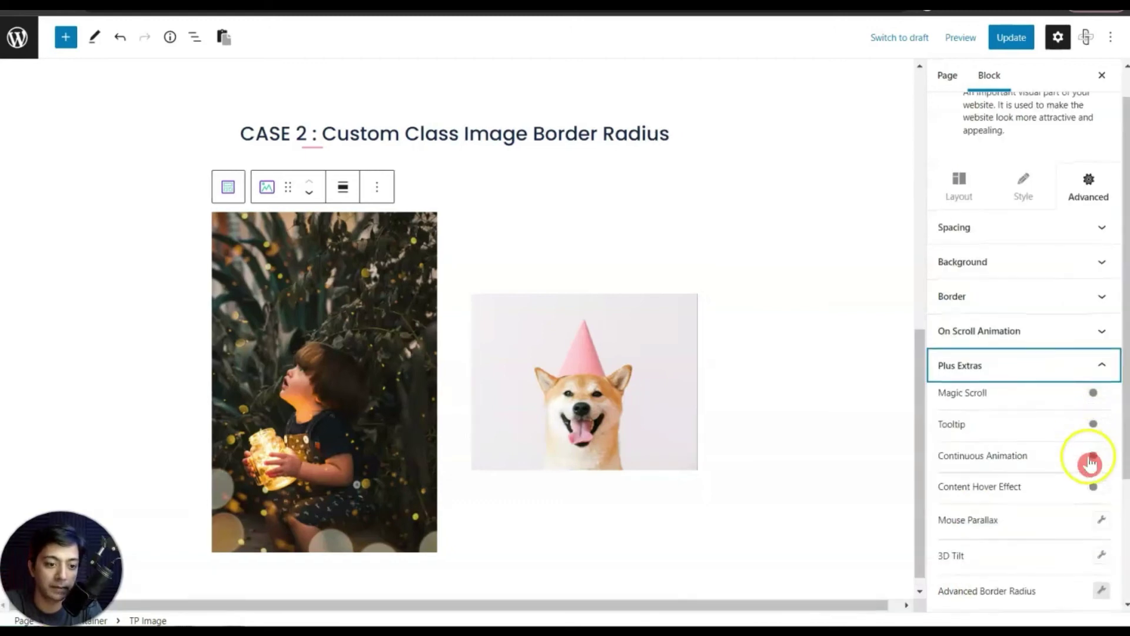
pyautogui.scroll(-3, 1086, 465)
pyautogui.click(1102, 419)
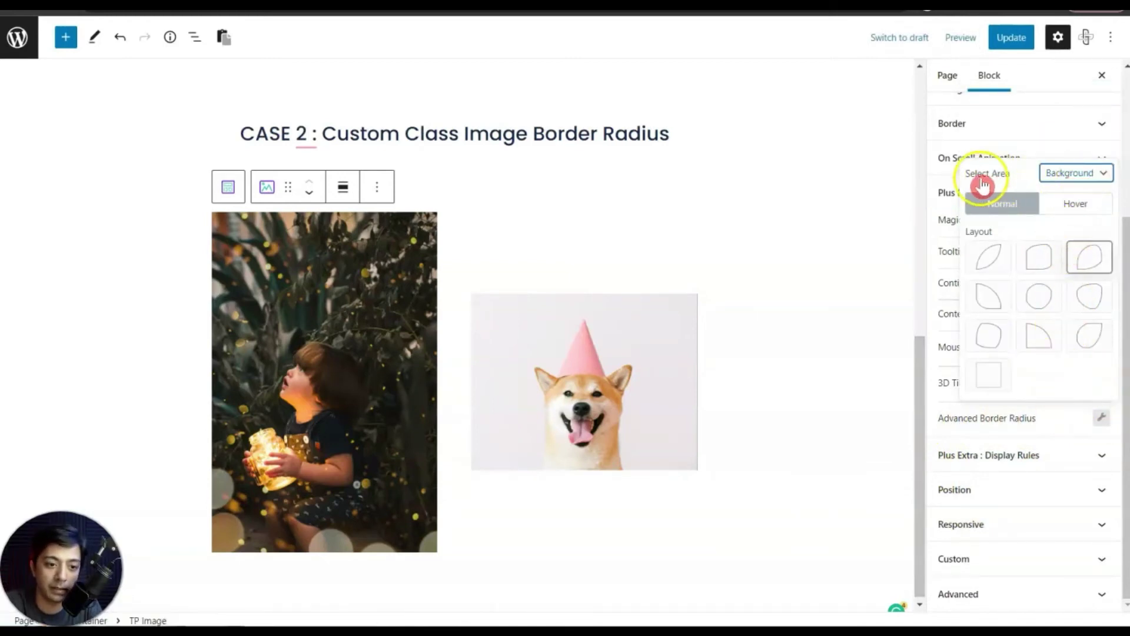
# - Set Select Area to Custom with class .hover__img and try blob, oval and teardrop layouts
pyautogui.click(1094, 176)
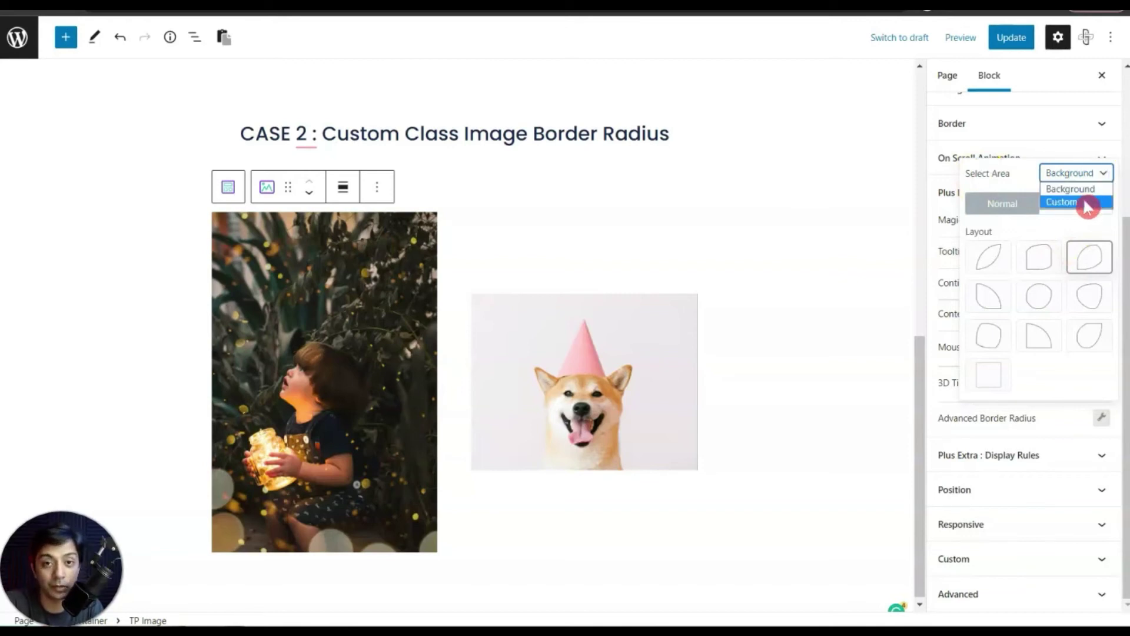
pyautogui.click(1086, 203)
pyautogui.click(1032, 146)
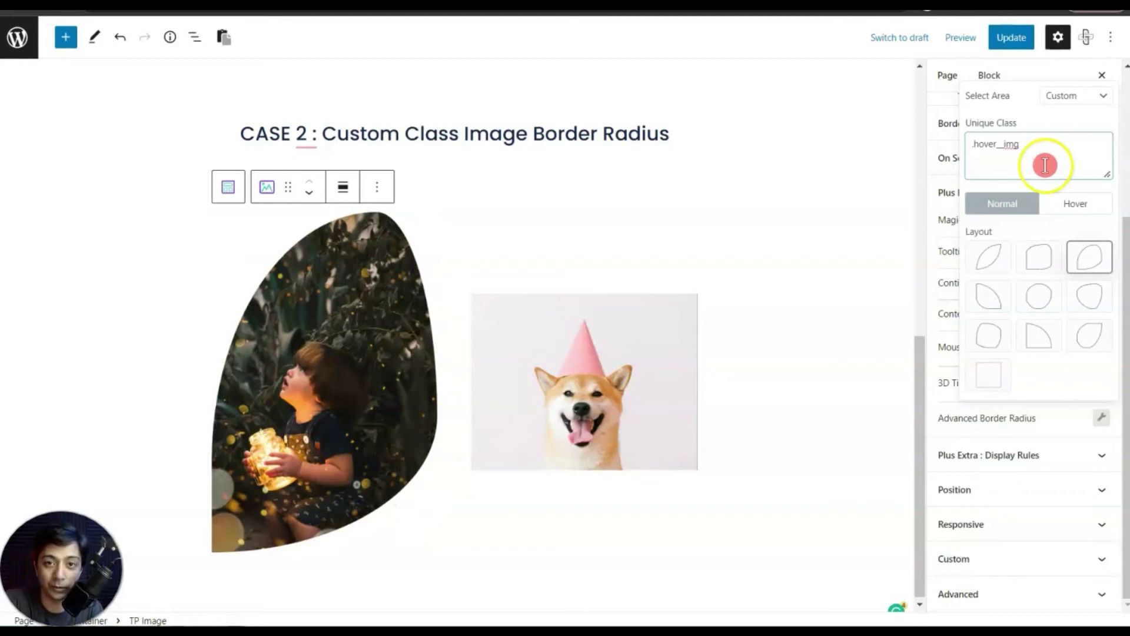
pyautogui.click(1038, 261)
pyautogui.click(1038, 299)
pyautogui.press('Right')
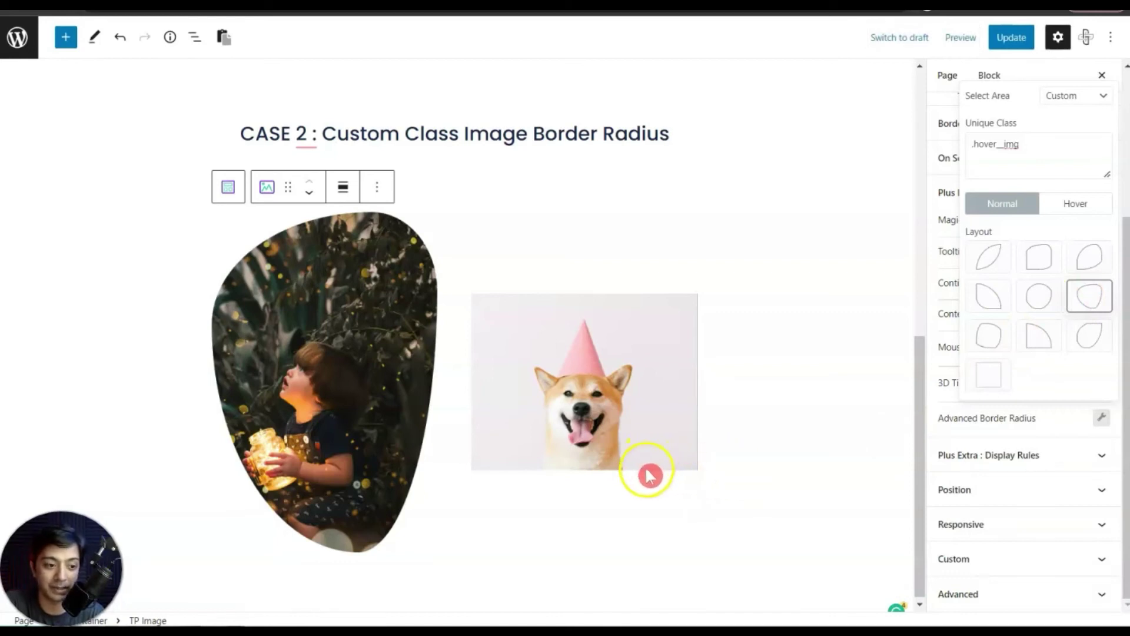
# - Inspect the dog photo's hover__img class, then return to the block's Advanced settings
pyautogui.rightClick(656, 377)
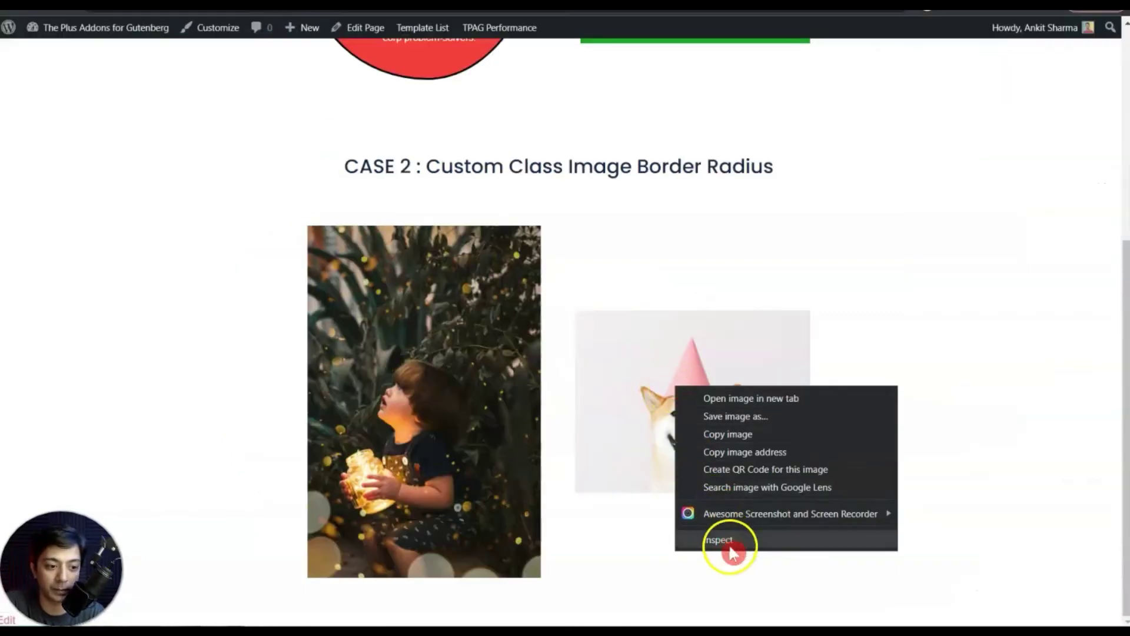
pyautogui.click(730, 540)
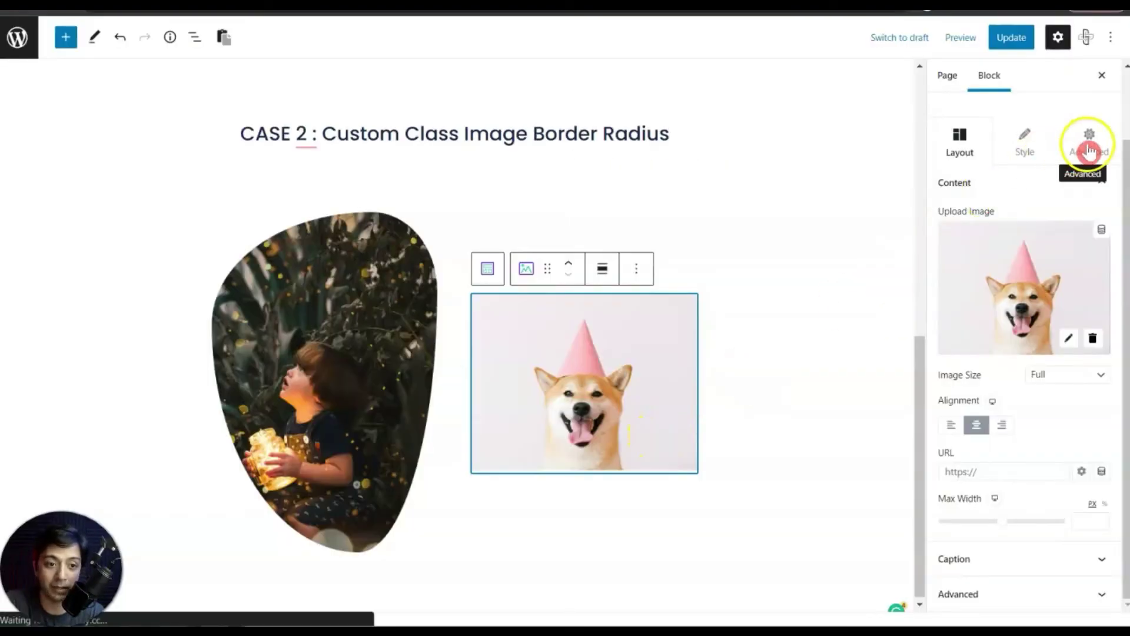
pyautogui.click(1090, 142)
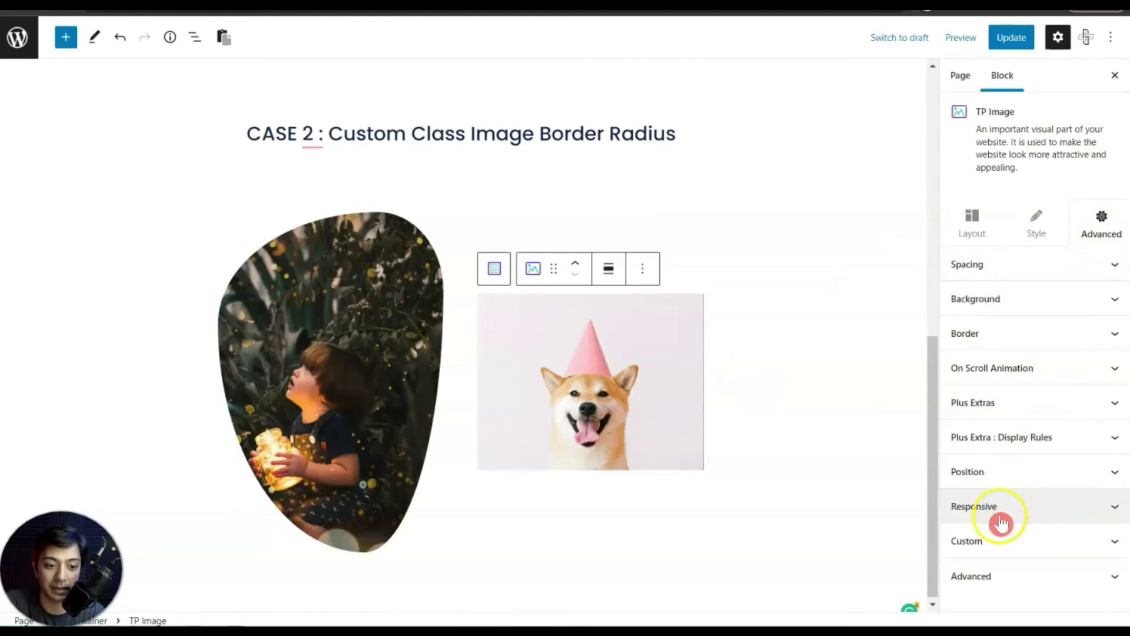
# - In the dog photo's Advanced Border Radius, set Select Area to Custom with class .hover__img
pyautogui.click(1002, 412)
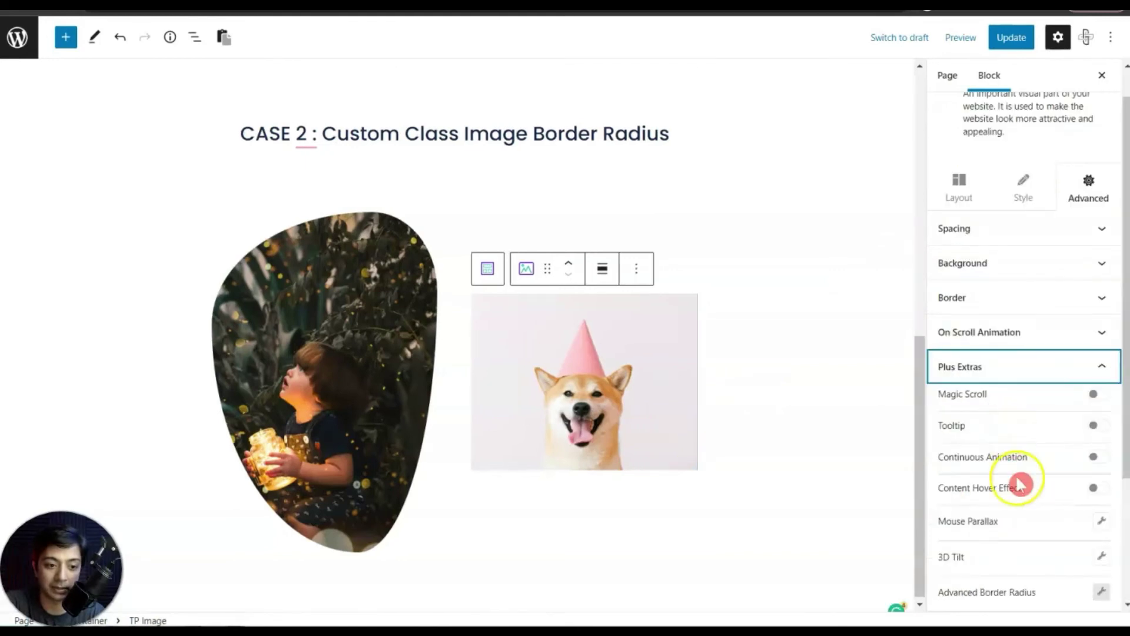
pyautogui.scroll(-1, 1018, 506)
pyautogui.scroll(-1, 1022, 526)
pyautogui.click(1099, 510)
pyautogui.click(1089, 265)
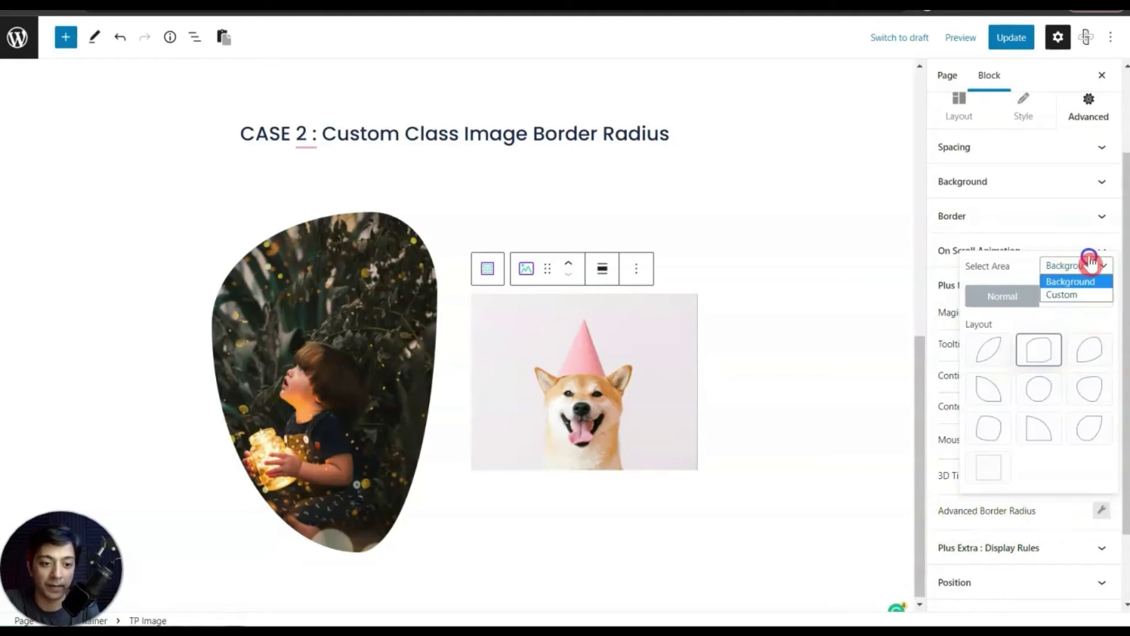
pyautogui.click(1077, 294)
pyautogui.click(1035, 252)
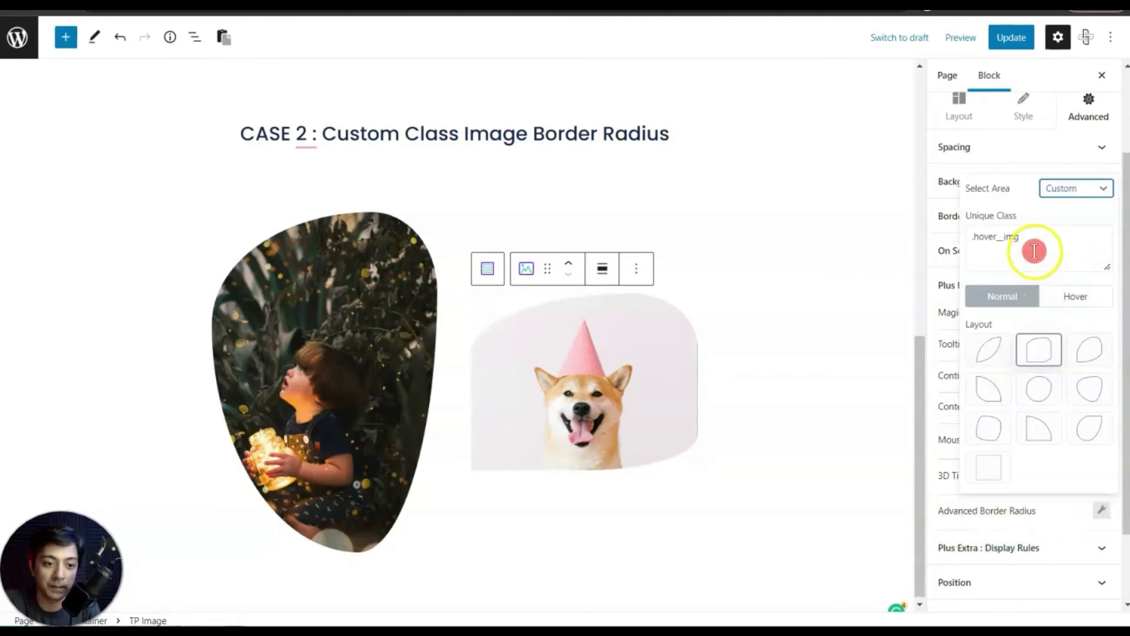
pyautogui.click(976, 255)
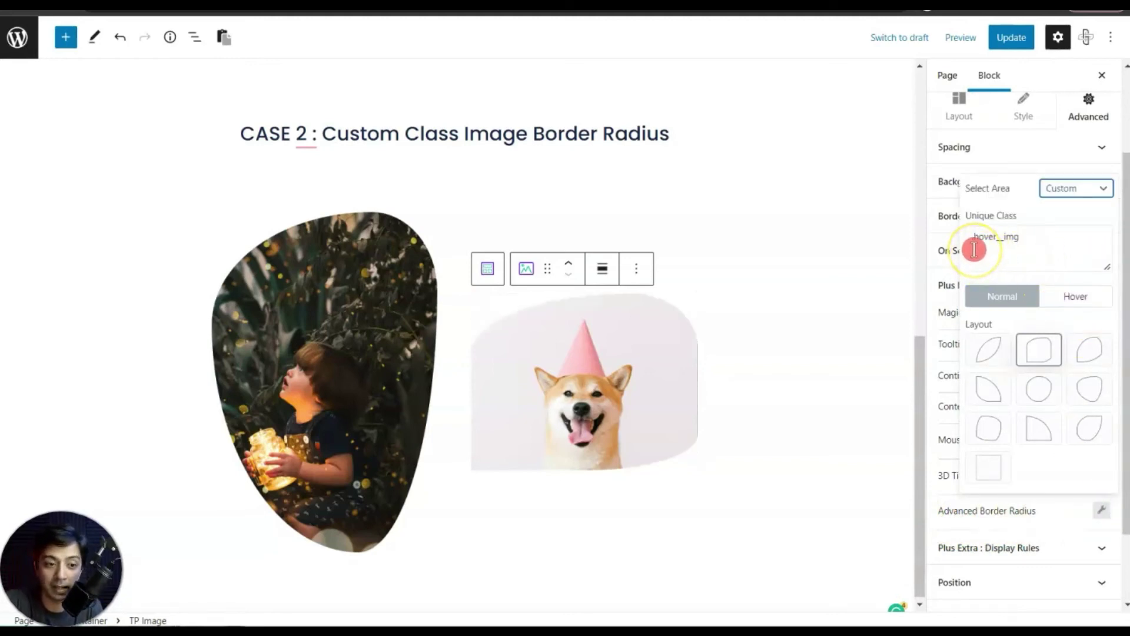
pyautogui.click(1030, 248)
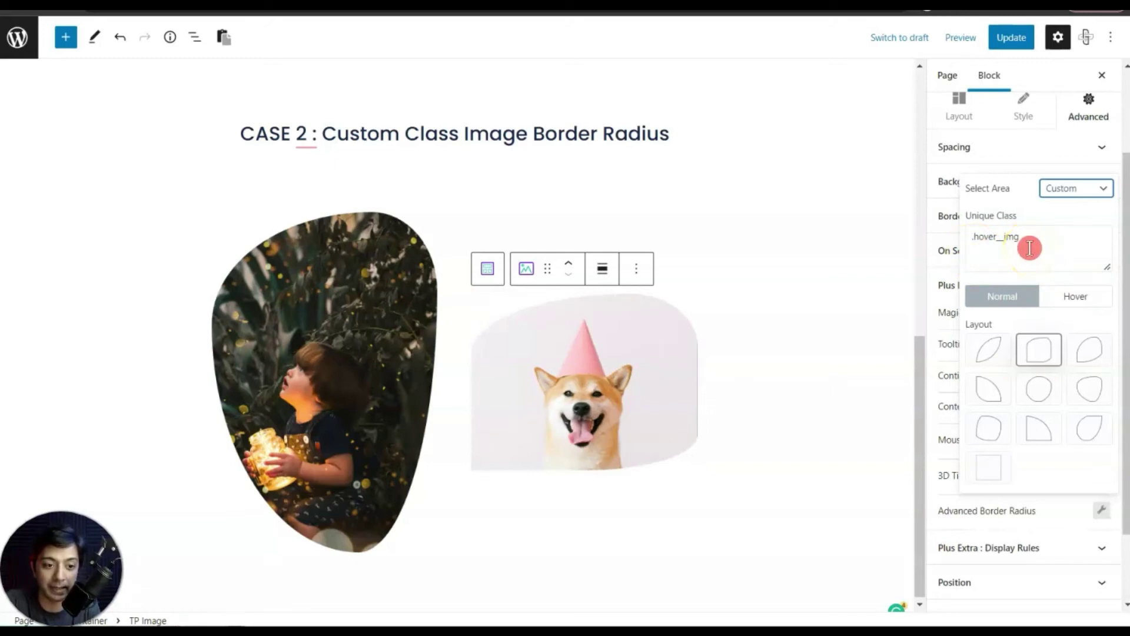
# - Apply blob Layout 5/6 to the dog photo and check the Hover-state shape
pyautogui.click(995, 384)
pyautogui.click(1028, 391)
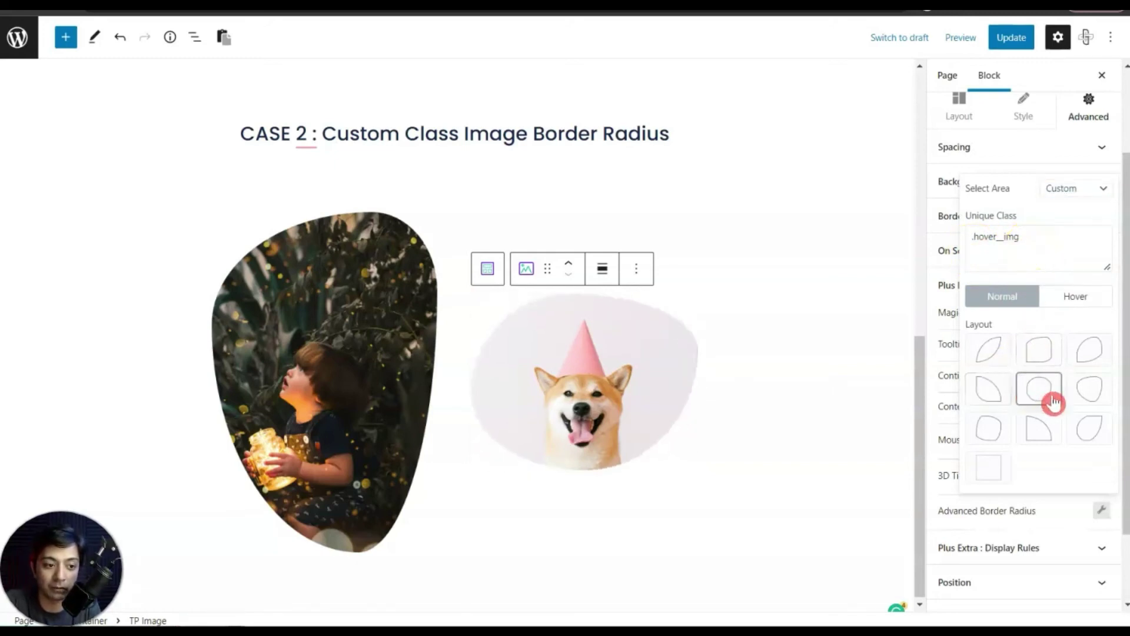
pyautogui.click(1089, 389)
pyautogui.click(1099, 512)
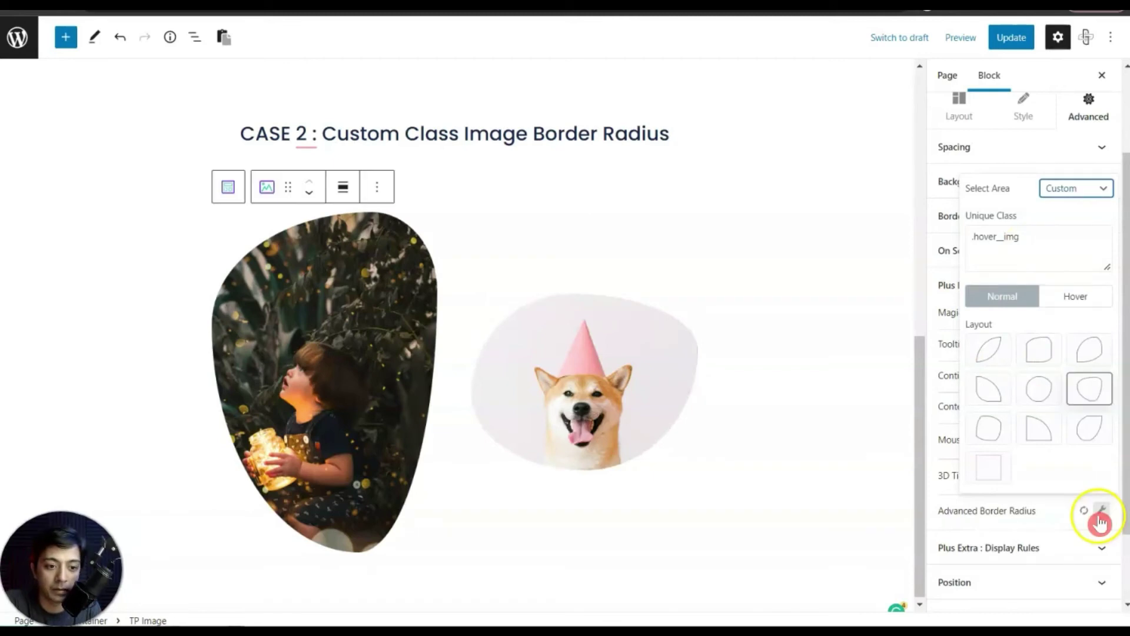
pyautogui.click(1076, 299)
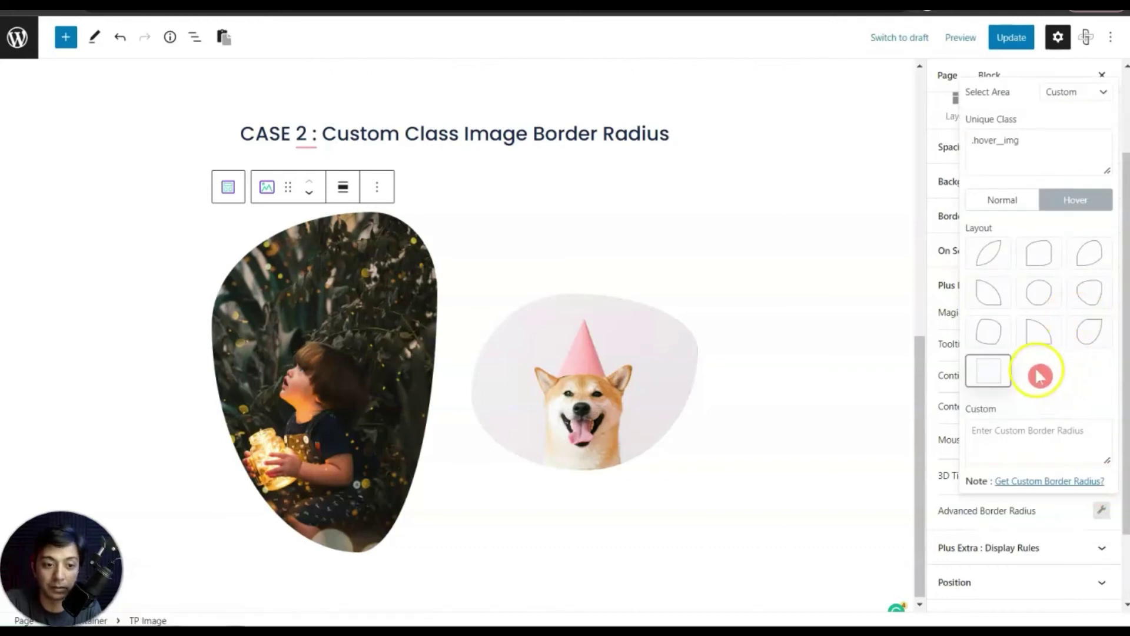
pyautogui.click(1042, 300)
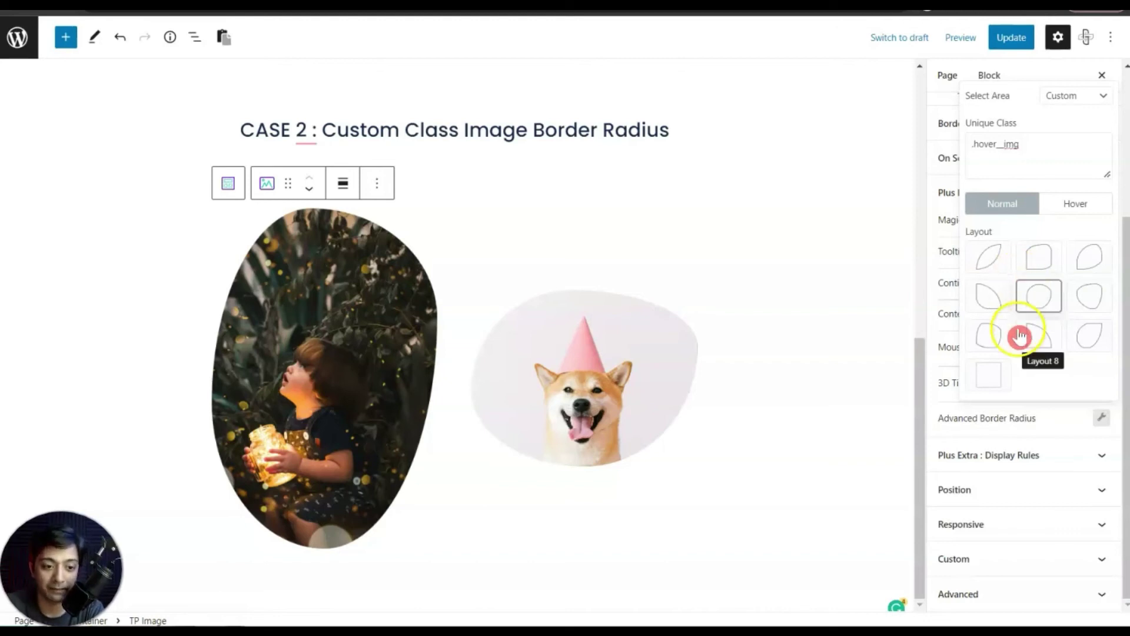
# - Switch the child photo to the Custom radius layout and open the 'Get Custom Border Radius?' link in a new tab
pyautogui.click(996, 383)
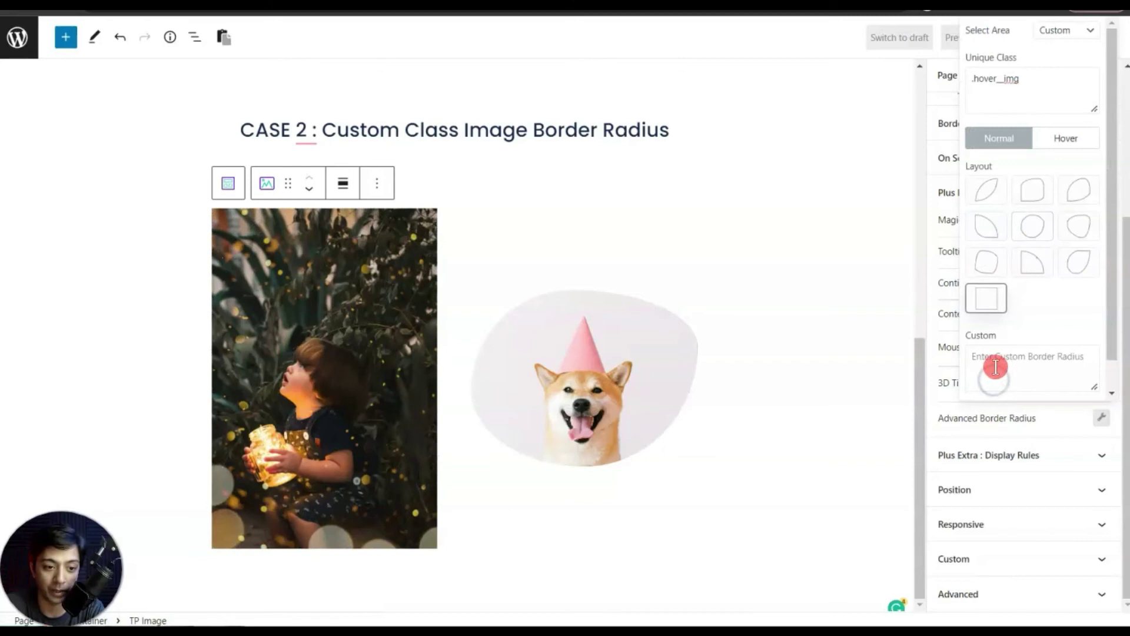
pyautogui.click(1020, 379)
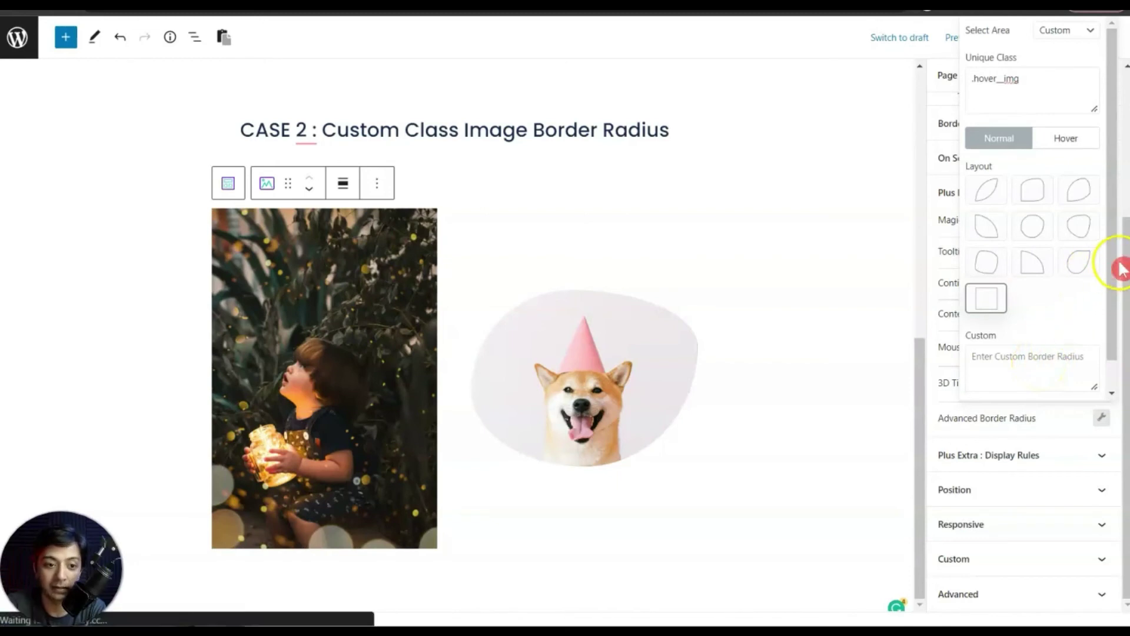
pyautogui.moveTo(1113, 271); pyautogui.dragTo(1112, 320)
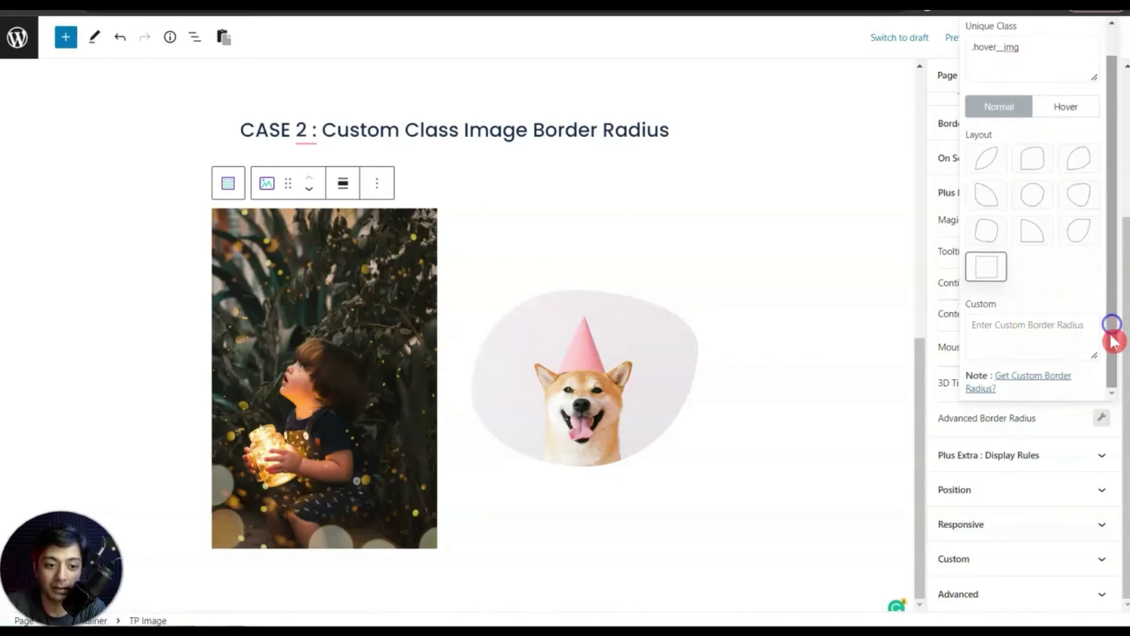
pyautogui.rightClick(1032, 381)
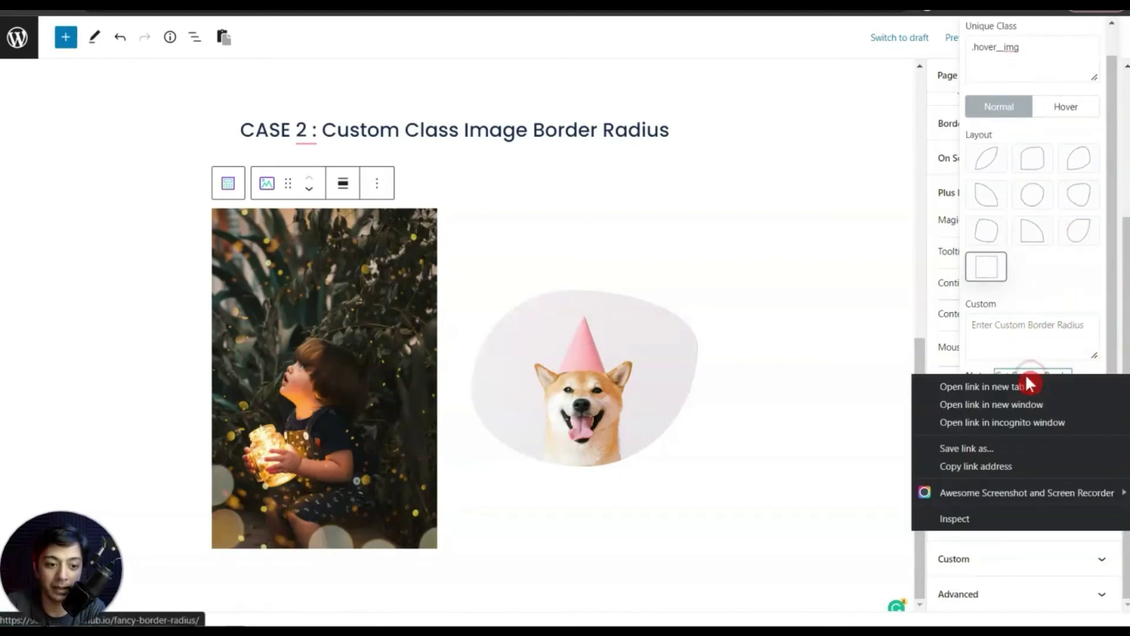
pyautogui.click(1025, 386)
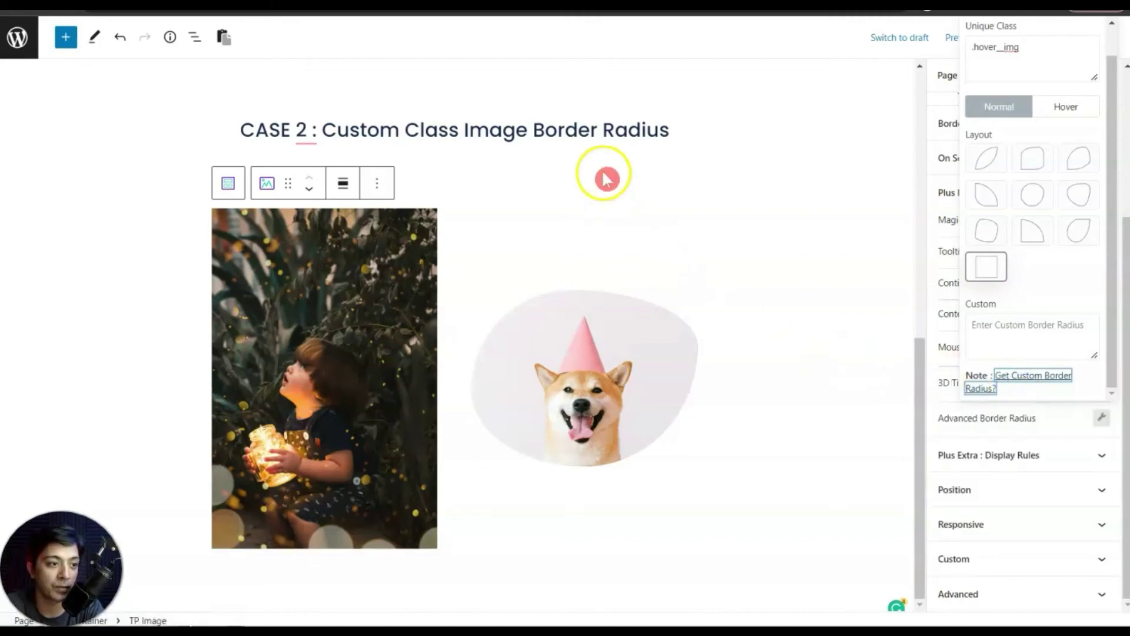
# - Drag the Fancy-Border-Radius handles to 9% 91% 70% 30% / 9% 73% 27% 91%, copy it, and return
pyautogui.hotkey('ctrl', 'Tab')
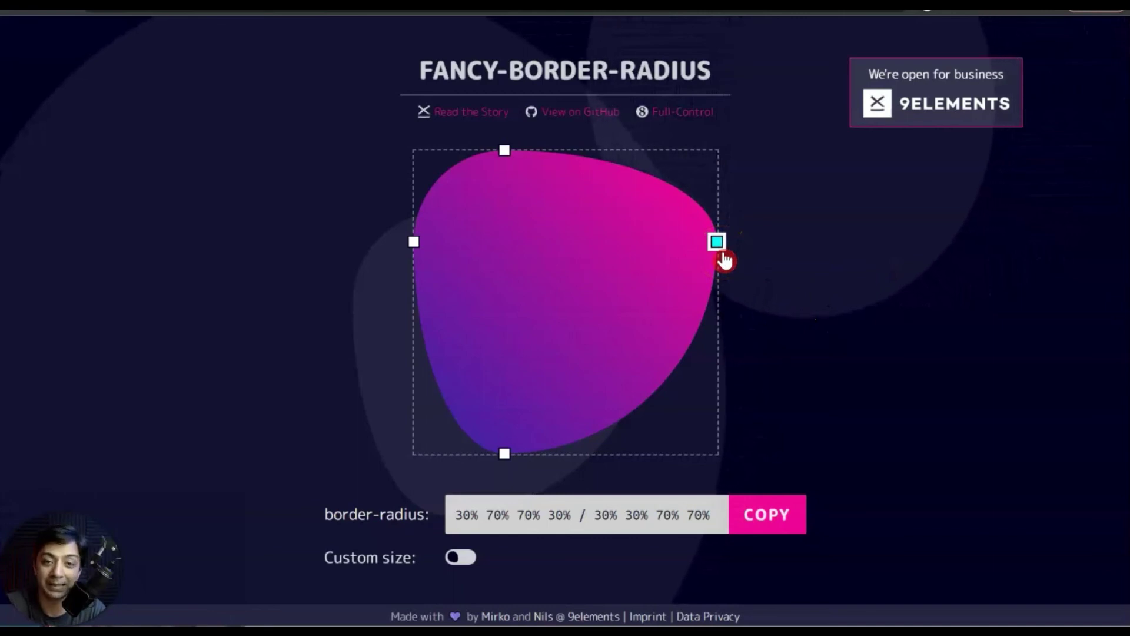
pyautogui.moveTo(719, 245); pyautogui.dragTo(677, 379)
pyautogui.moveTo(419, 247); pyautogui.dragTo(427, 182)
pyautogui.moveTo(504, 152); pyautogui.dragTo(441, 170)
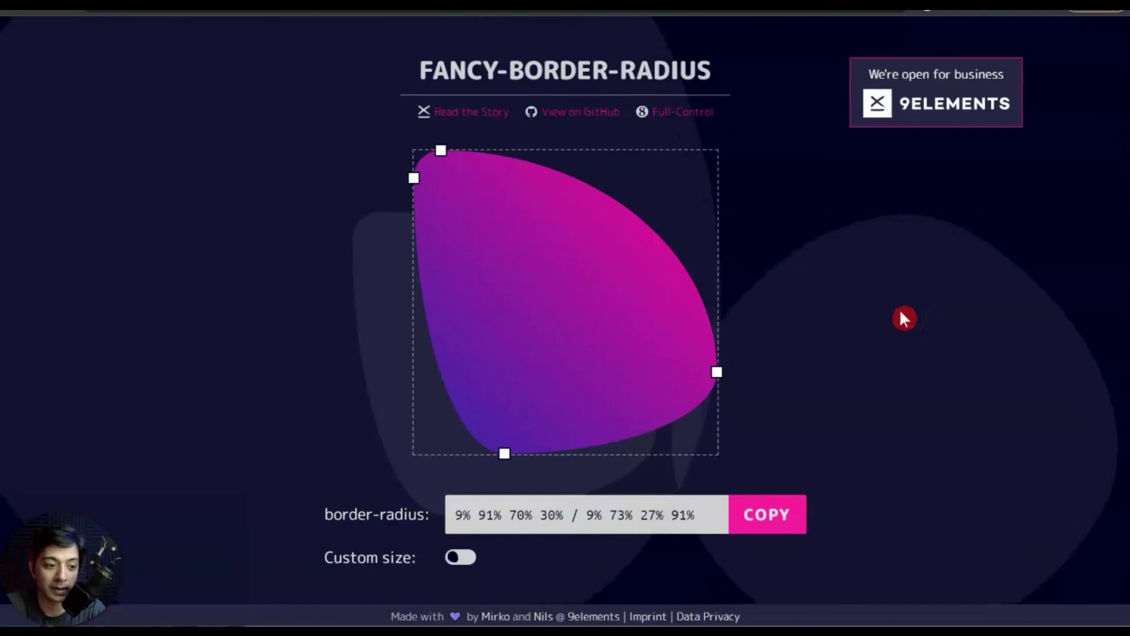
pyautogui.click(744, 523)
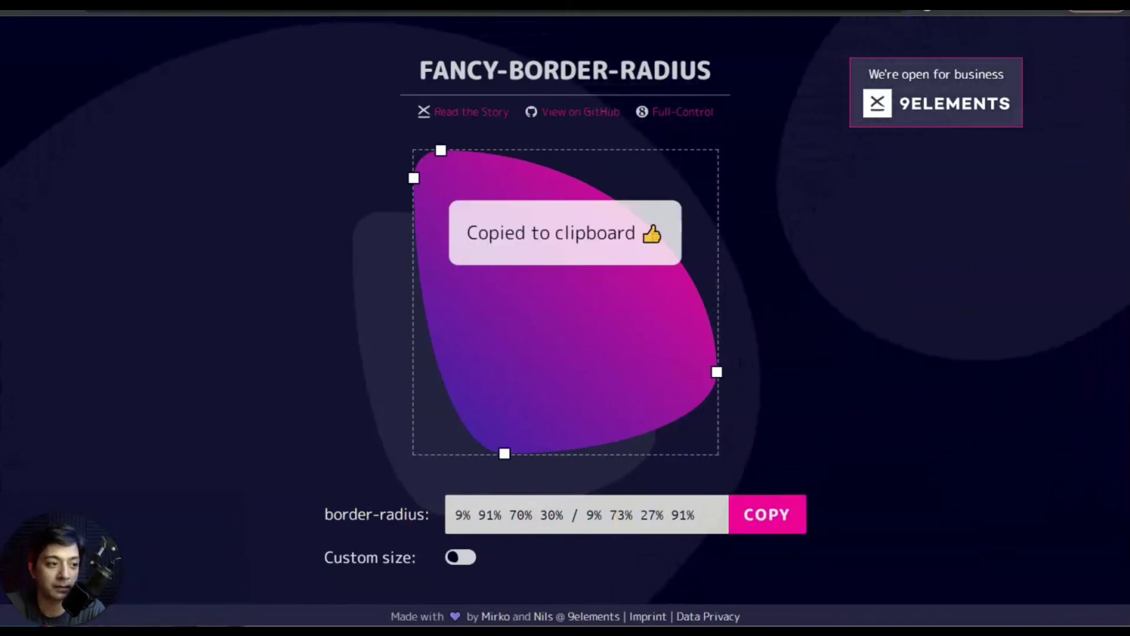
pyautogui.hotkey('ctrl', 'Tab')
pyautogui.hotkey('alt', 'Tab')
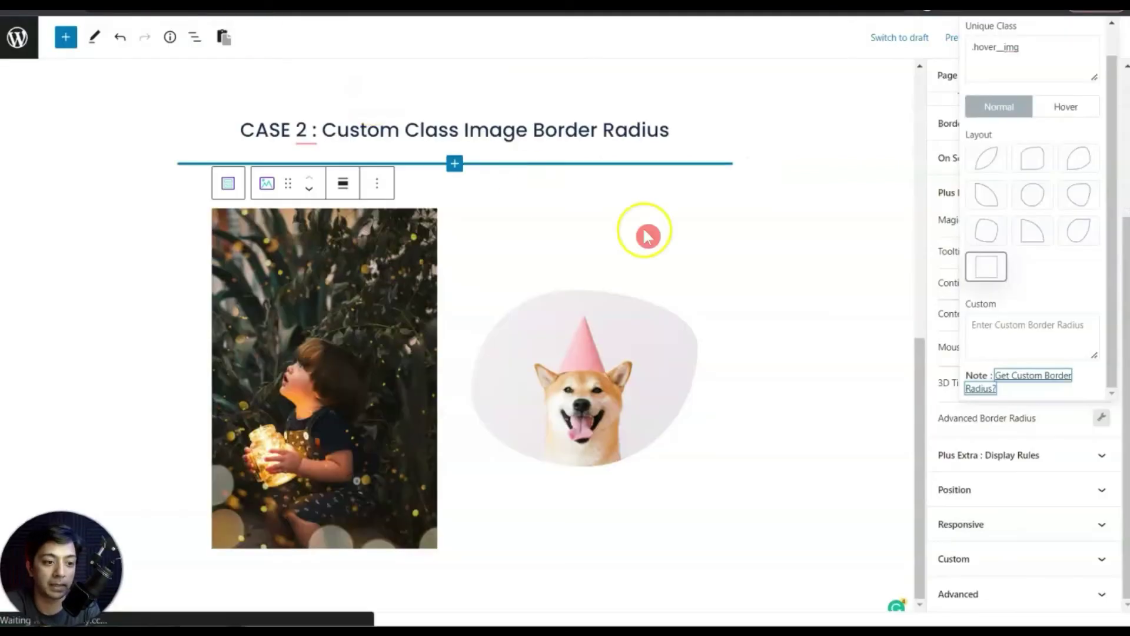
# - Paste 9% 91% 70% 30% / 9% 73% 27% 91% into the Custom radius field and set Hover to Layout 6
pyautogui.click(1005, 332)
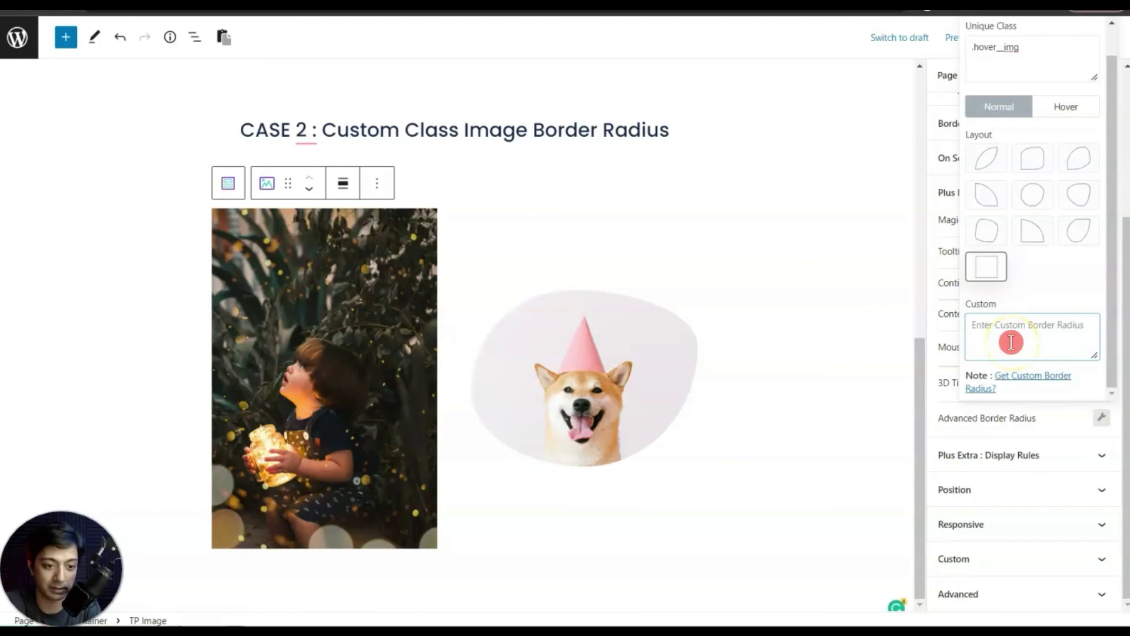
pyautogui.hotkey('ctrl', 'v')
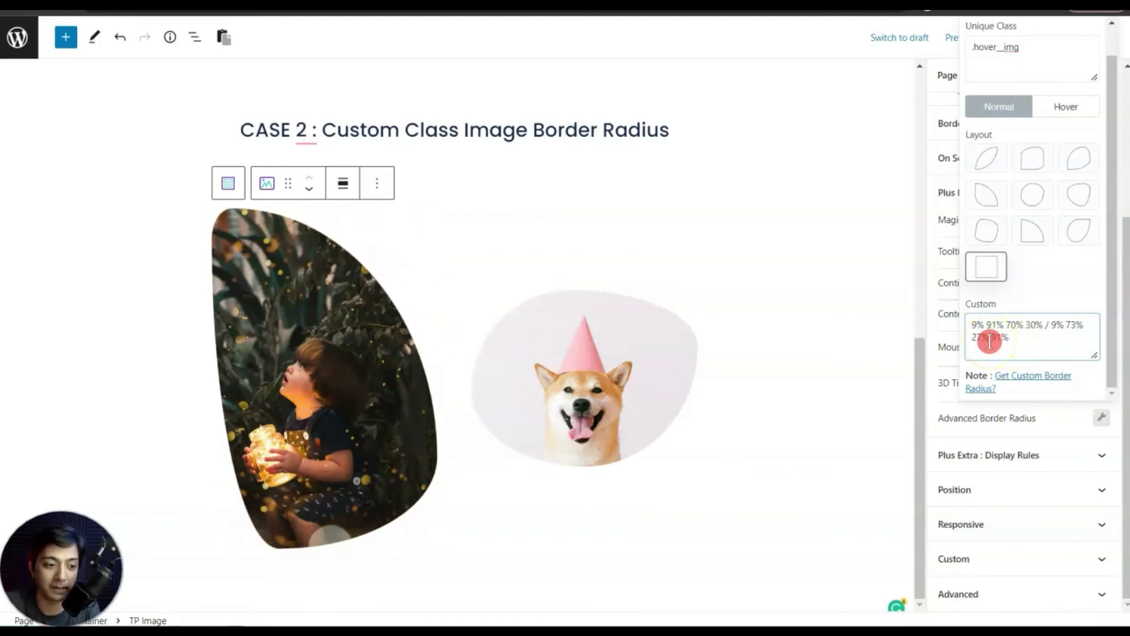
pyautogui.click(1066, 109)
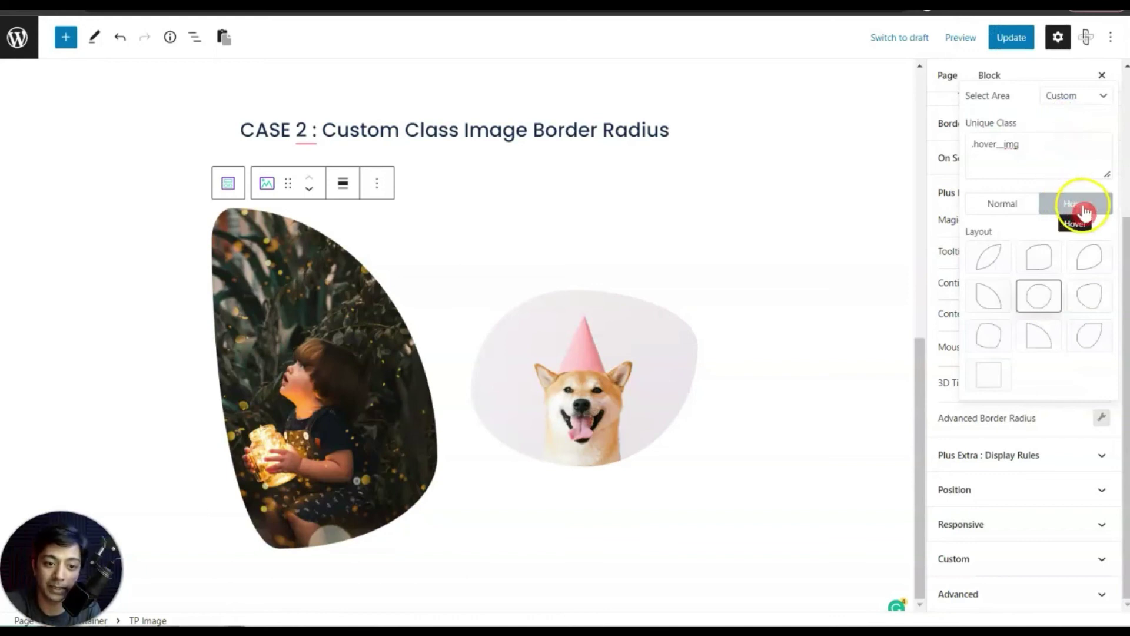
pyautogui.click(1092, 304)
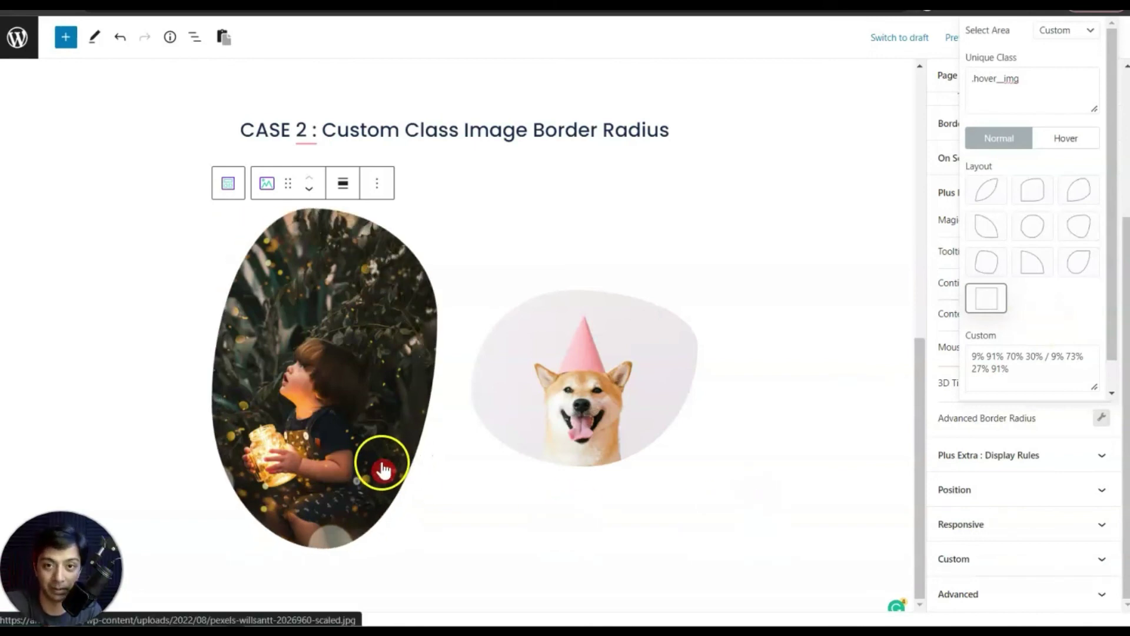
pyautogui.click(889, 194)
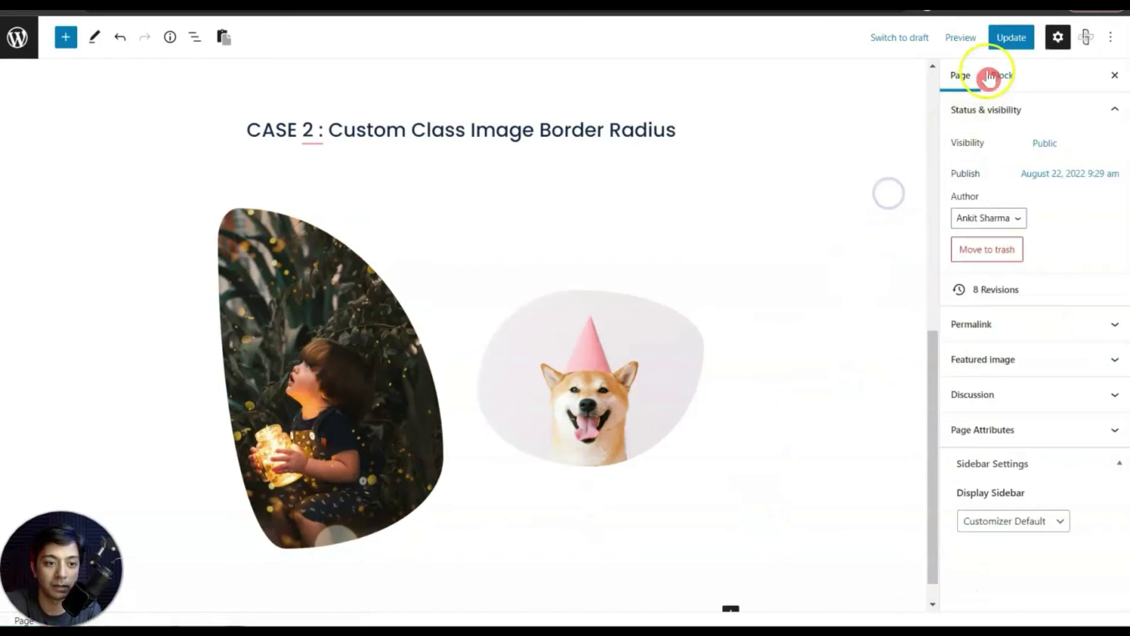
# - Update the page and scroll the live page to CASE 2's blob-shaped child and dog photos
pyautogui.click(1008, 38)
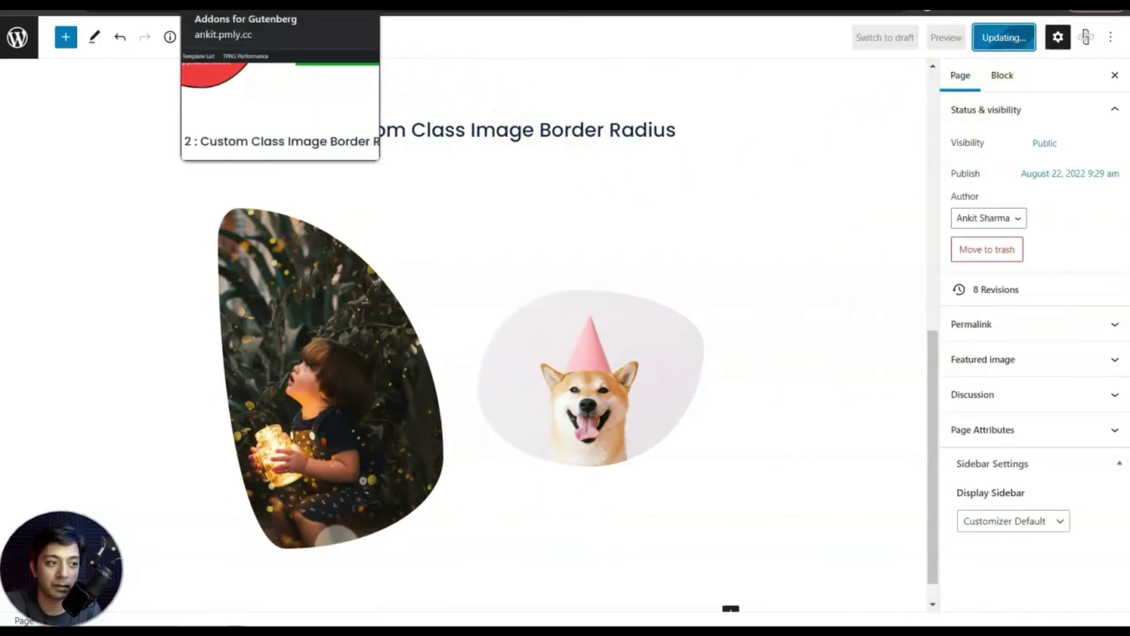
pyautogui.click(236, 6)
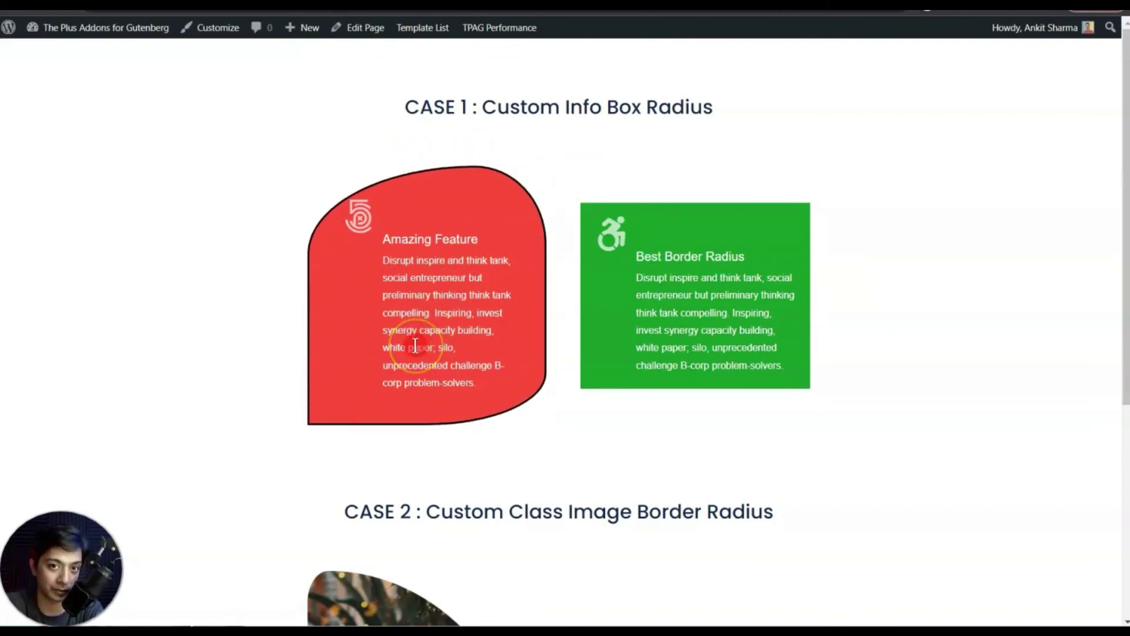
pyautogui.scroll(-5, 883, 222)
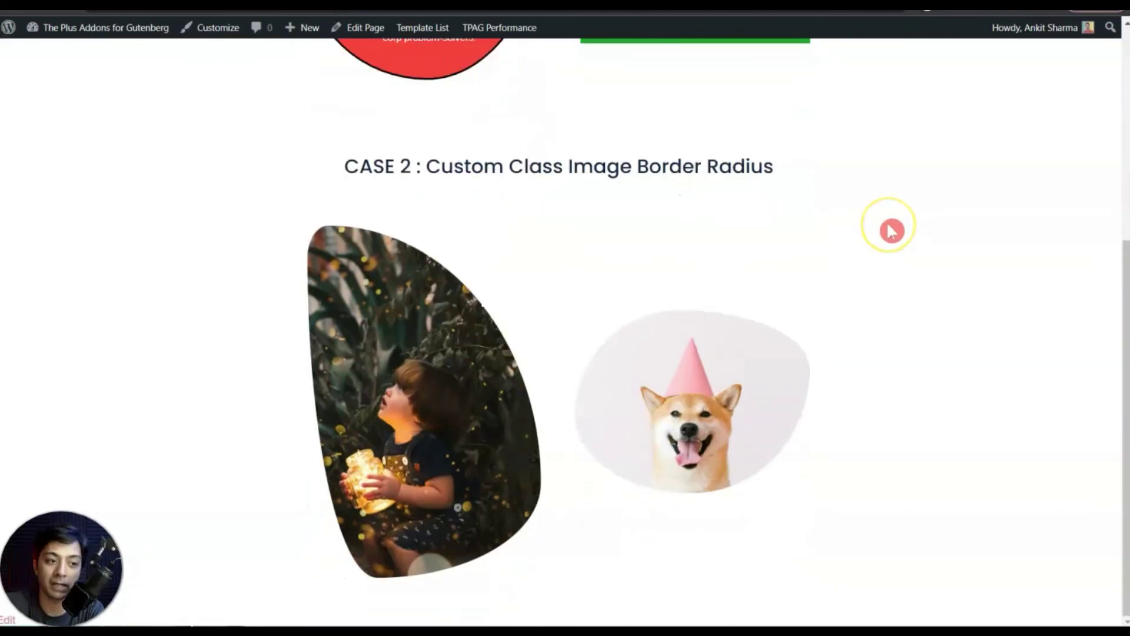